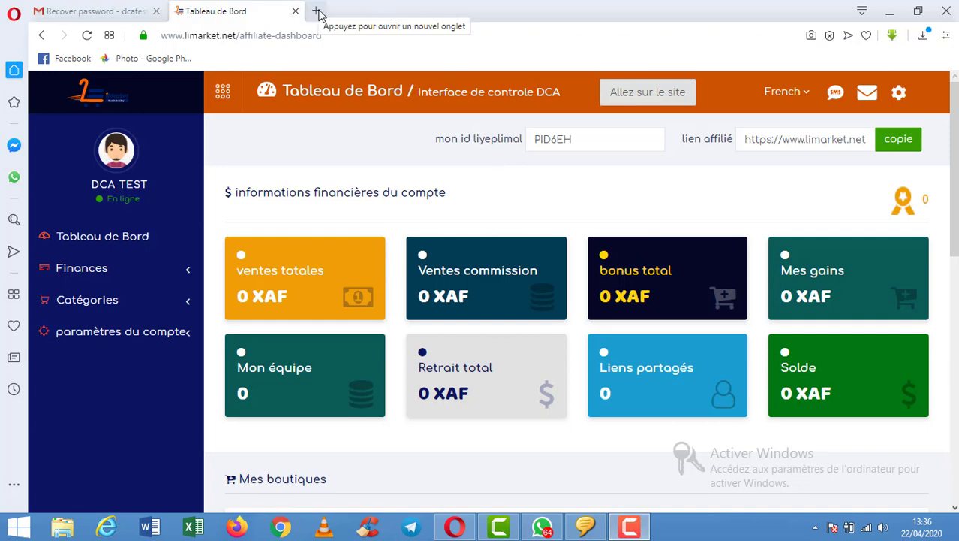
Open the limarket.net shop in a new tab via the dashboard's 'Allez sur le site' link
{"action": "left_click", "coordinate": [624, 98]}
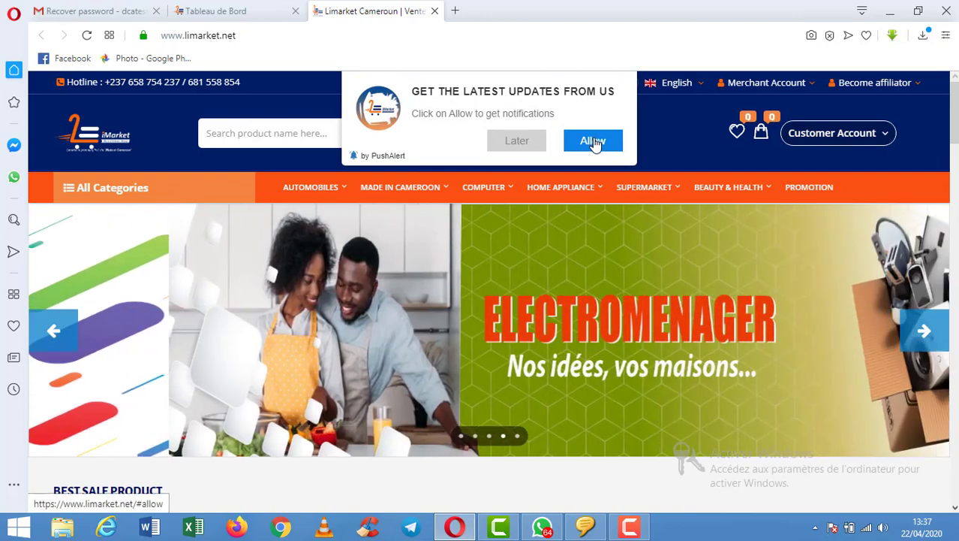
Allow notifications, search for 'liyeplima' and open the LIYEPLIMAL VISA CARD product page
{"action": "left_click", "coordinate": [593, 141]}
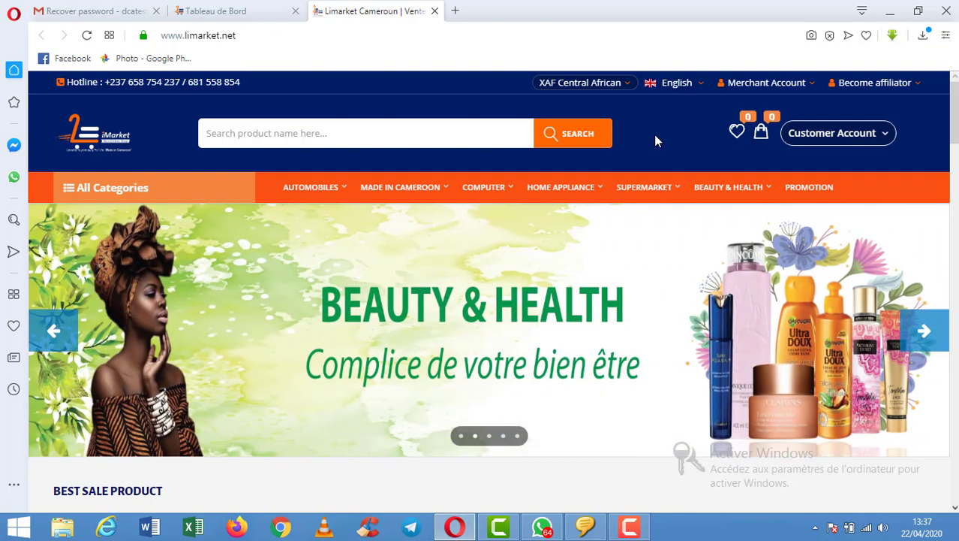
{"action": "left_click", "coordinate": [424, 129]}
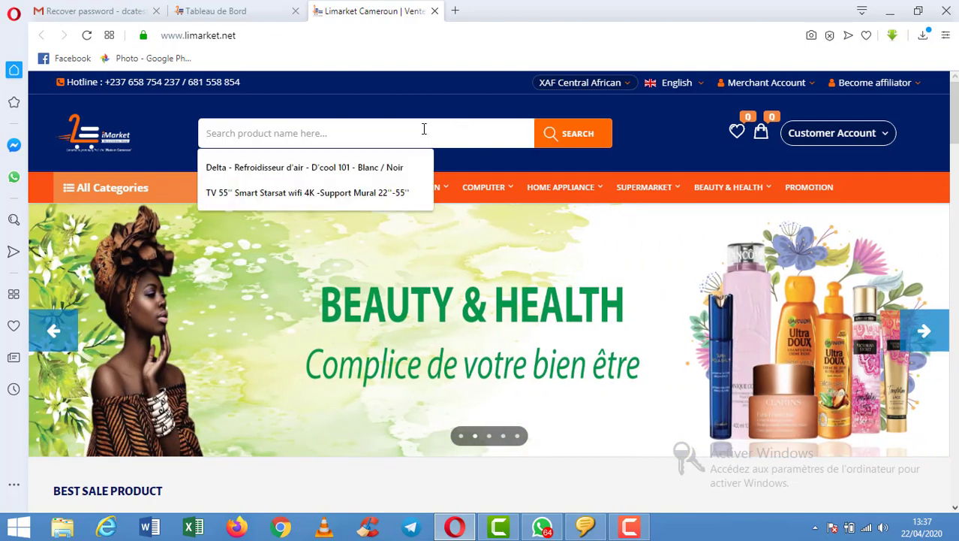
{"action": "type", "text": "li"}
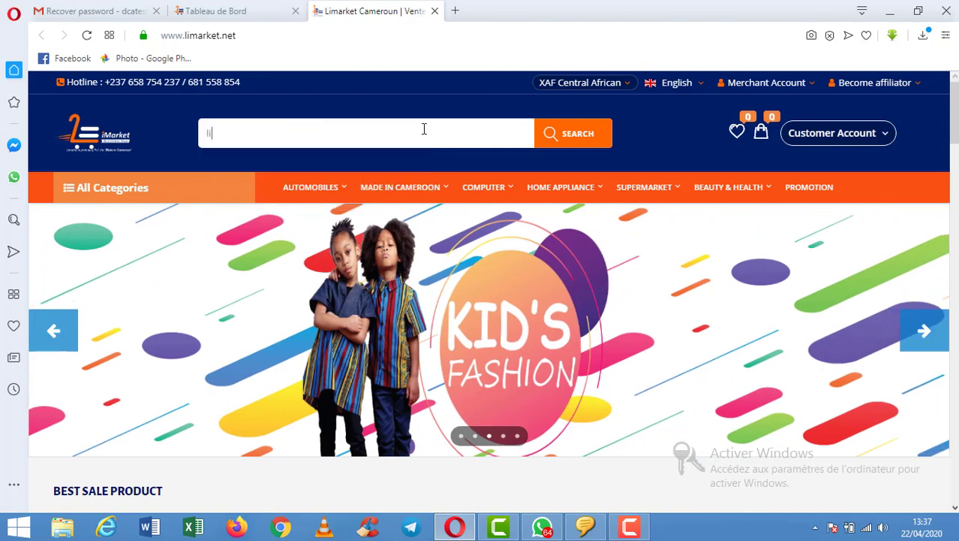
{"action": "type", "text": "yeplimal"}
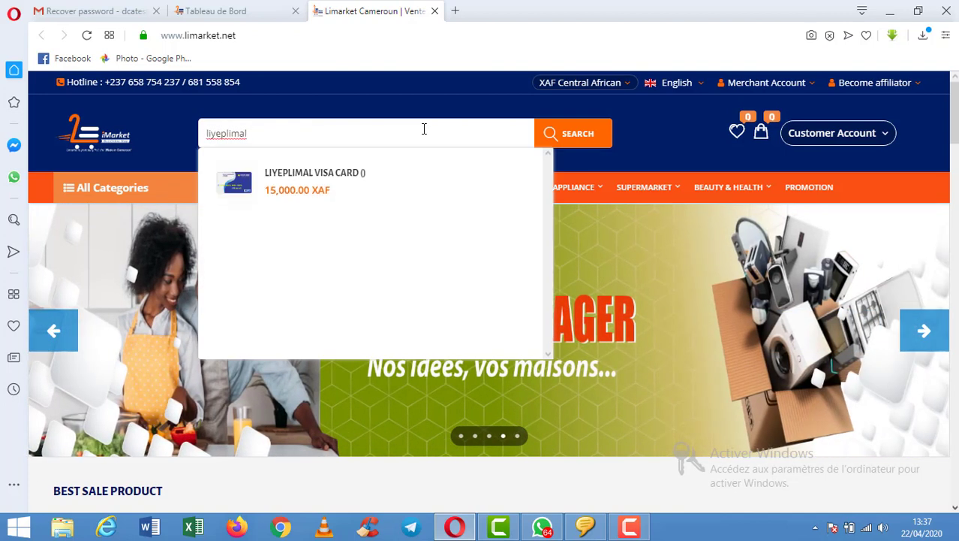
{"action": "left_click", "coordinate": [363, 182]}
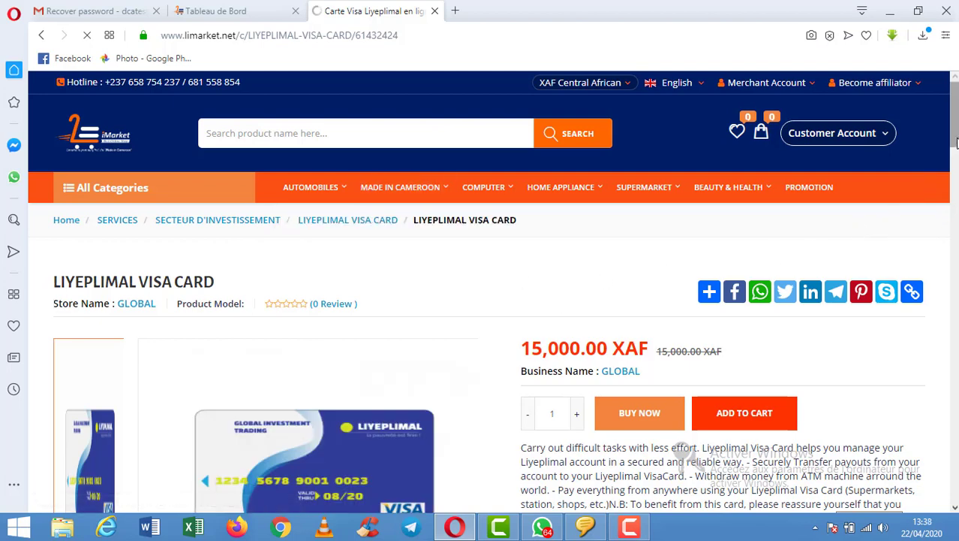
{"action": "scroll", "coordinate": [954, 150], "scroll_direction": "down", "scroll_amount": 3}
{"action": "scroll", "coordinate": [493, 290], "scroll_direction": "up", "scroll_amount": 2}
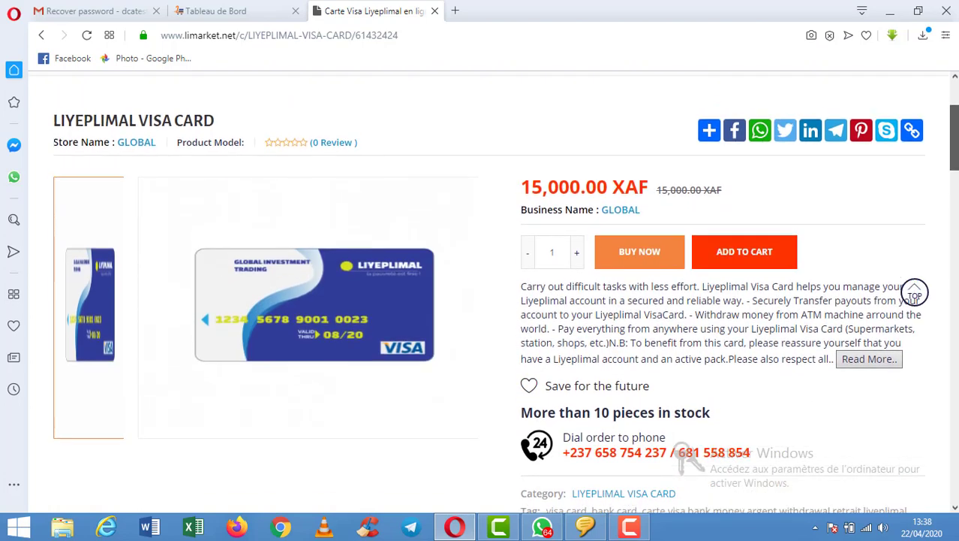
{"action": "scroll", "coordinate": [803, 148], "scroll_direction": "up", "scroll_amount": 1}
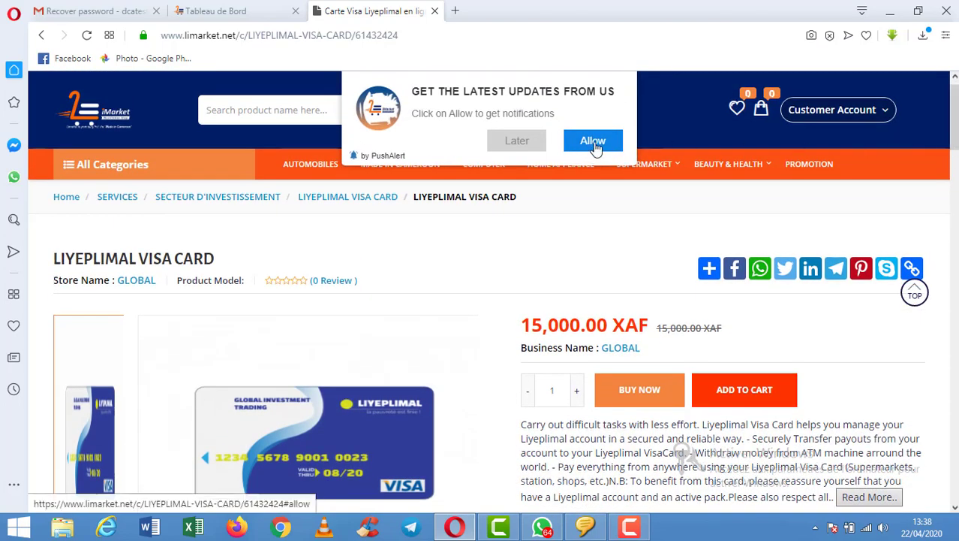
{"action": "left_click", "coordinate": [593, 141]}
{"action": "mouse_move", "coordinate": [597, 165]}
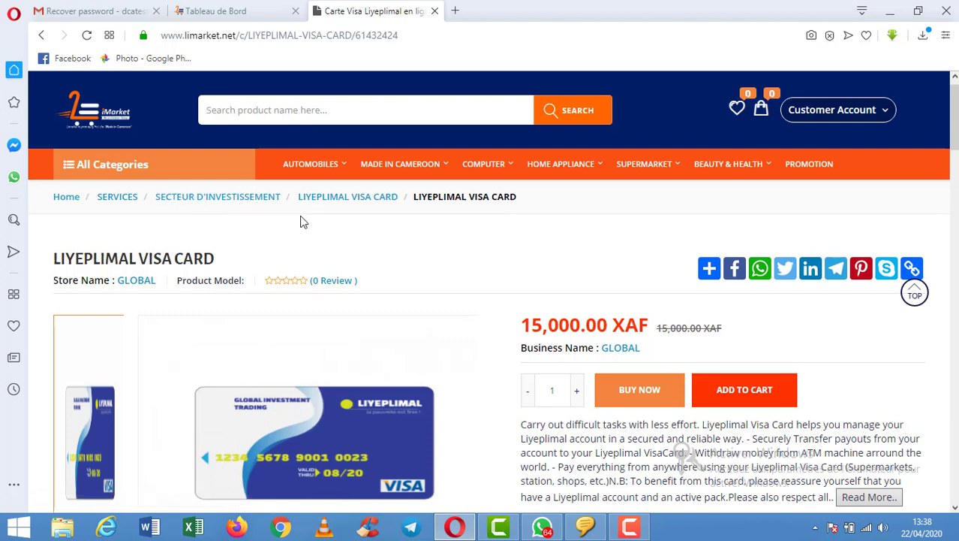
Go to the SECTEUR D'INVESTISSEMENT category and browse its nine packs, allowing notifications
{"action": "left_click", "coordinate": [237, 199]}
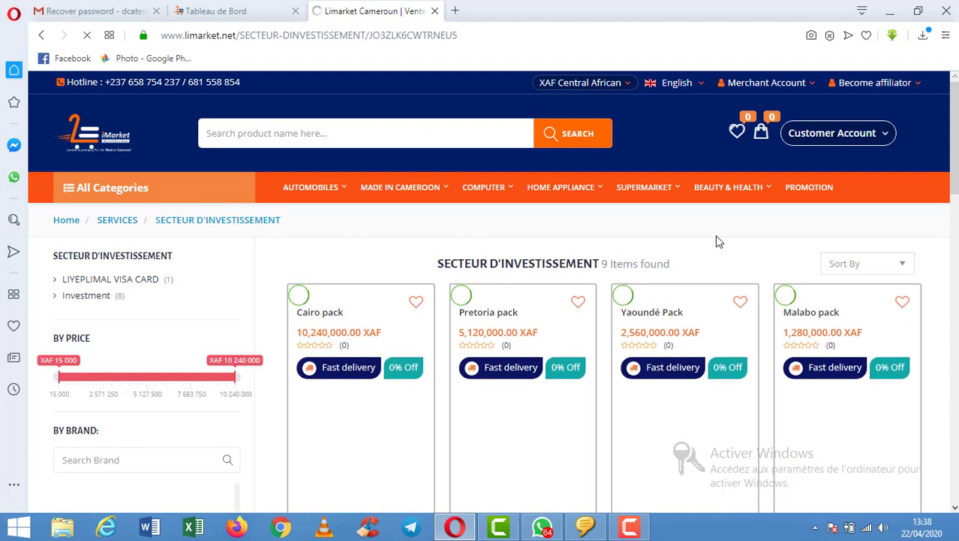
{"action": "scroll", "coordinate": [725, 236], "scroll_direction": "down", "scroll_amount": 3}
{"action": "scroll", "coordinate": [727, 241], "scroll_direction": "down", "scroll_amount": 8}
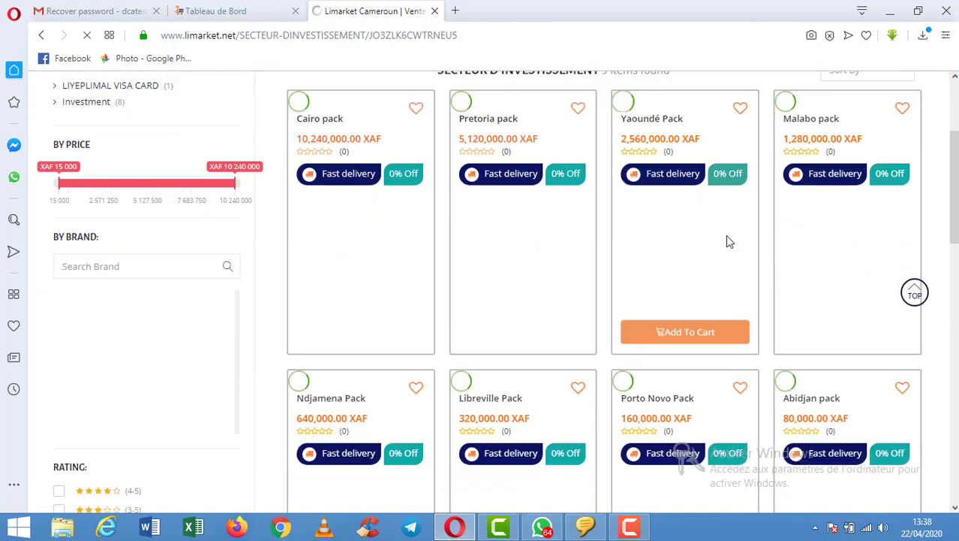
{"action": "scroll", "coordinate": [726, 235], "scroll_direction": "up", "scroll_amount": 8}
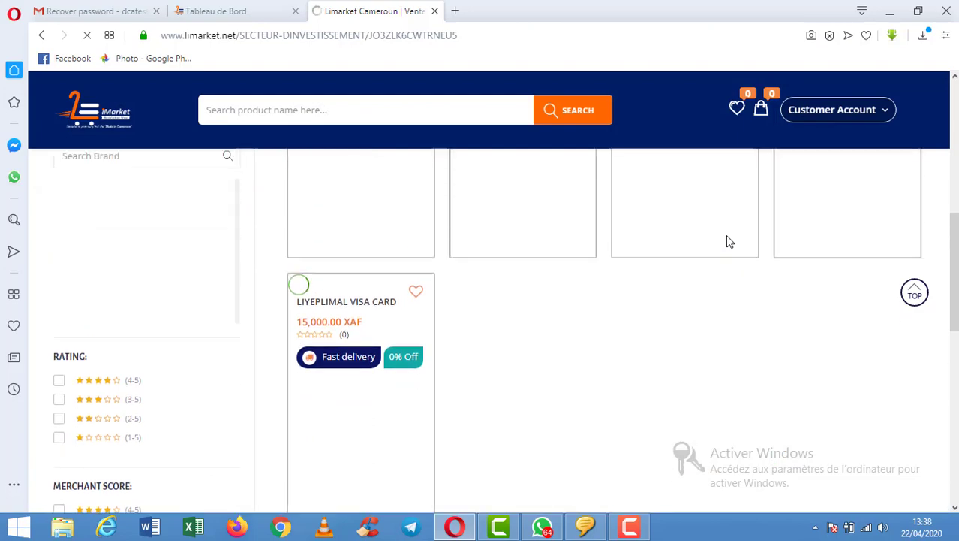
{"action": "scroll", "coordinate": [727, 240], "scroll_direction": "down", "scroll_amount": 6}
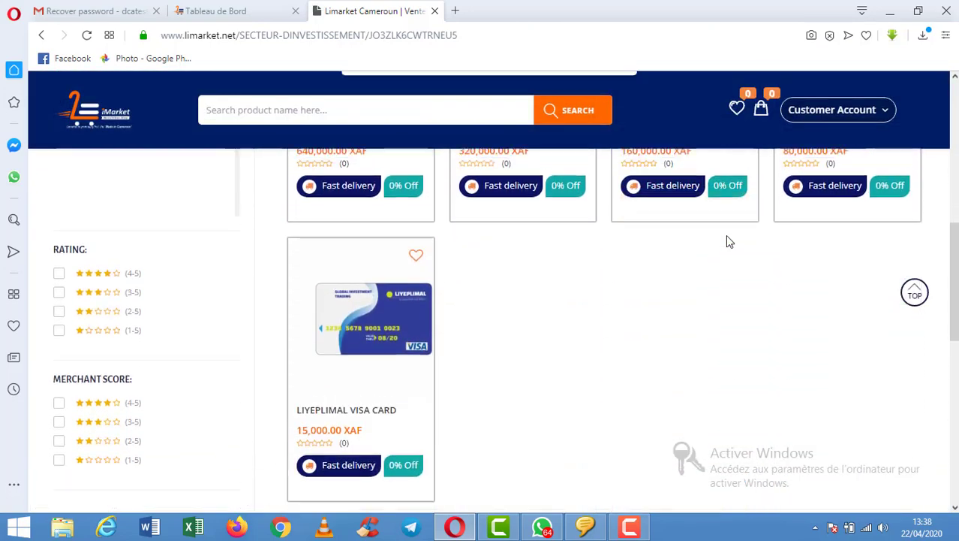
{"action": "scroll", "coordinate": [726, 235], "scroll_direction": "up", "scroll_amount": 4}
{"action": "scroll", "coordinate": [725, 239], "scroll_direction": "up", "scroll_amount": 5}
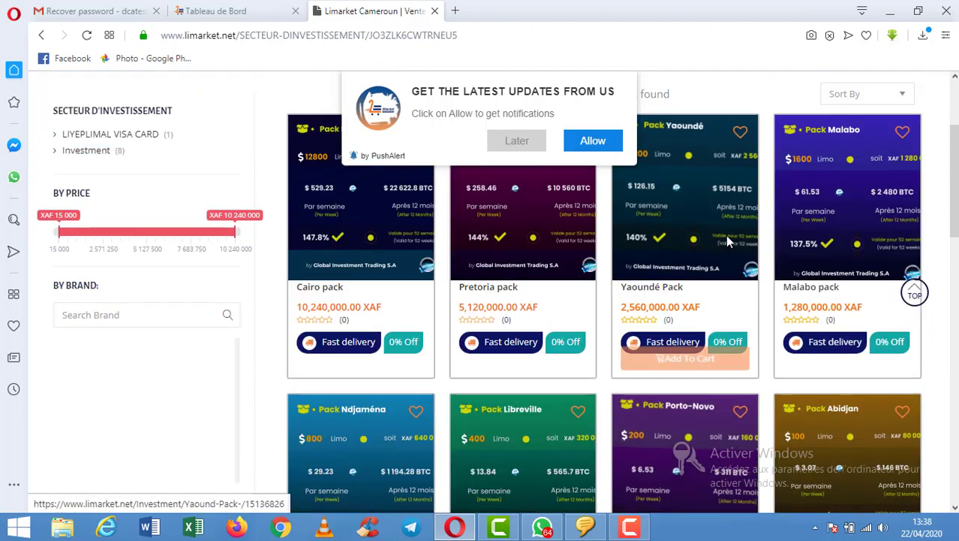
{"action": "left_click", "coordinate": [601, 145]}
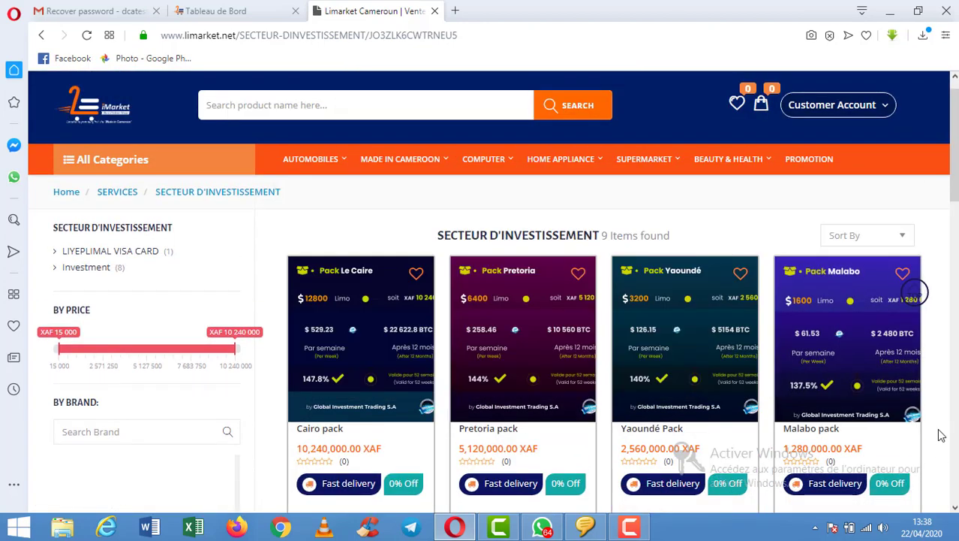
{"action": "scroll", "coordinate": [942, 435], "scroll_direction": "down", "scroll_amount": 3}
{"action": "scroll", "coordinate": [943, 436], "scroll_direction": "down", "scroll_amount": 5}
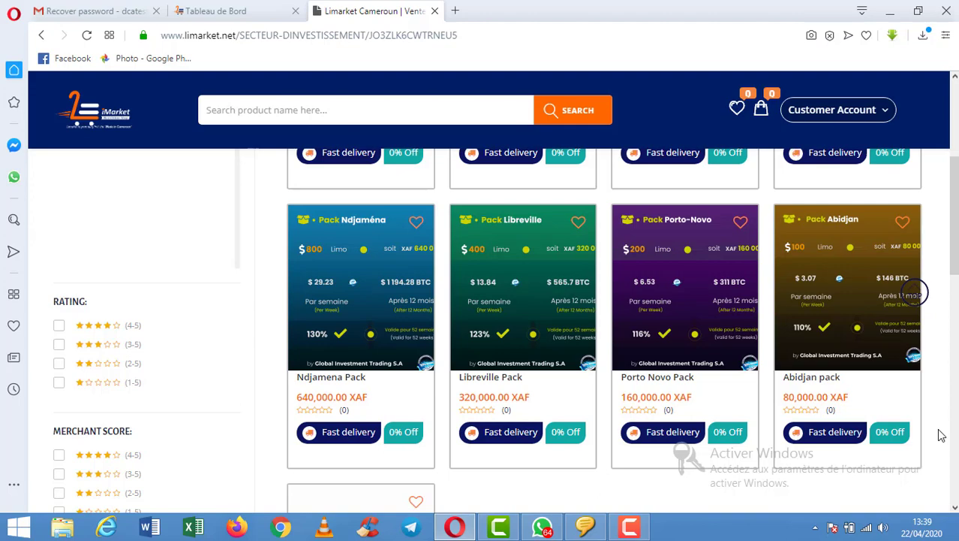
{"action": "scroll", "coordinate": [942, 435], "scroll_direction": "up", "scroll_amount": 5}
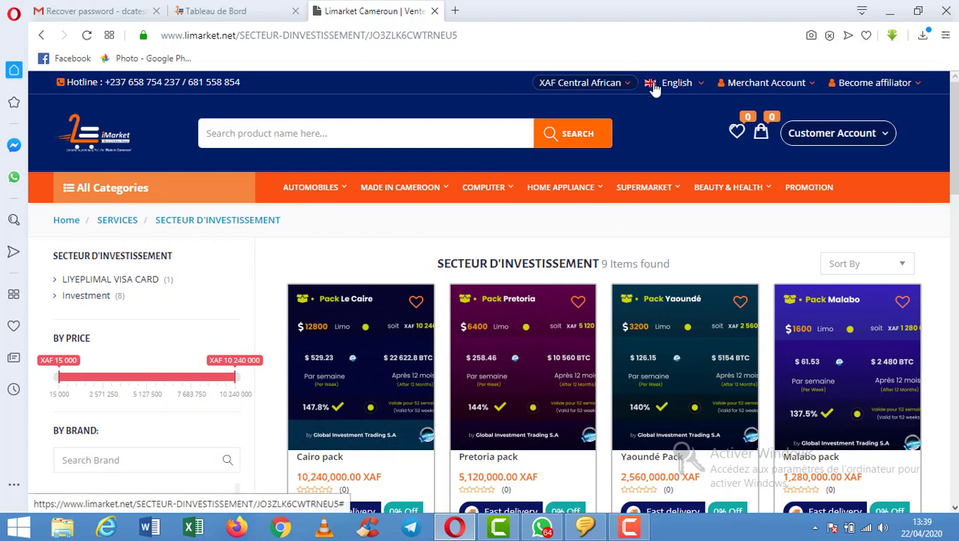
Switch the displayed currency from XAF to $ US Dollar and review the pack prices
{"action": "left_click", "coordinate": [621, 83]}
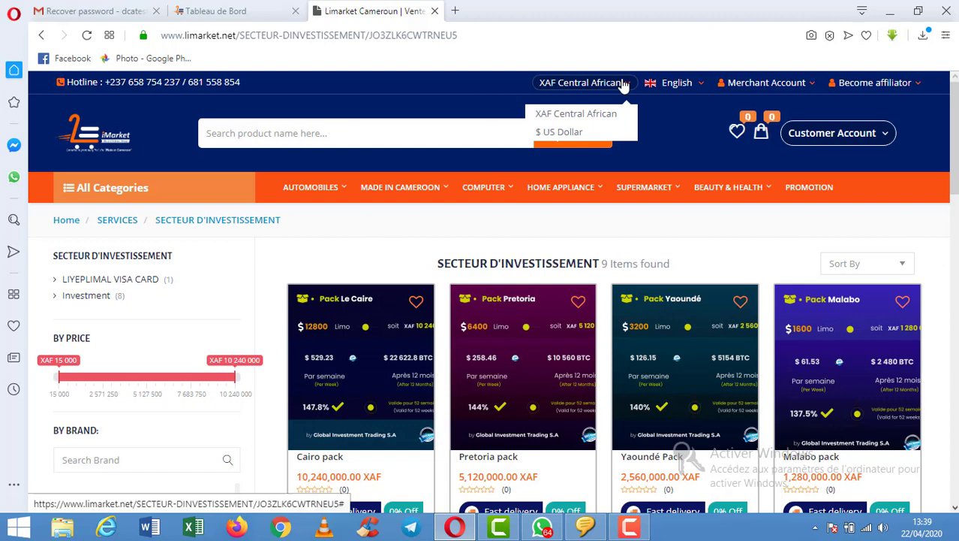
{"action": "left_click", "coordinate": [609, 133]}
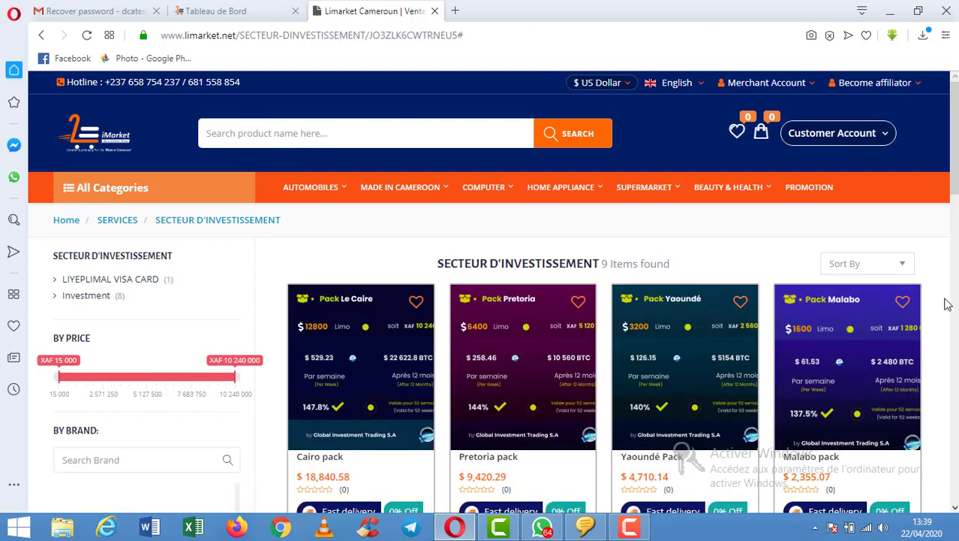
{"action": "scroll", "coordinate": [948, 303], "scroll_direction": "down", "scroll_amount": 2}
{"action": "scroll", "coordinate": [949, 303], "scroll_direction": "down", "scroll_amount": 2}
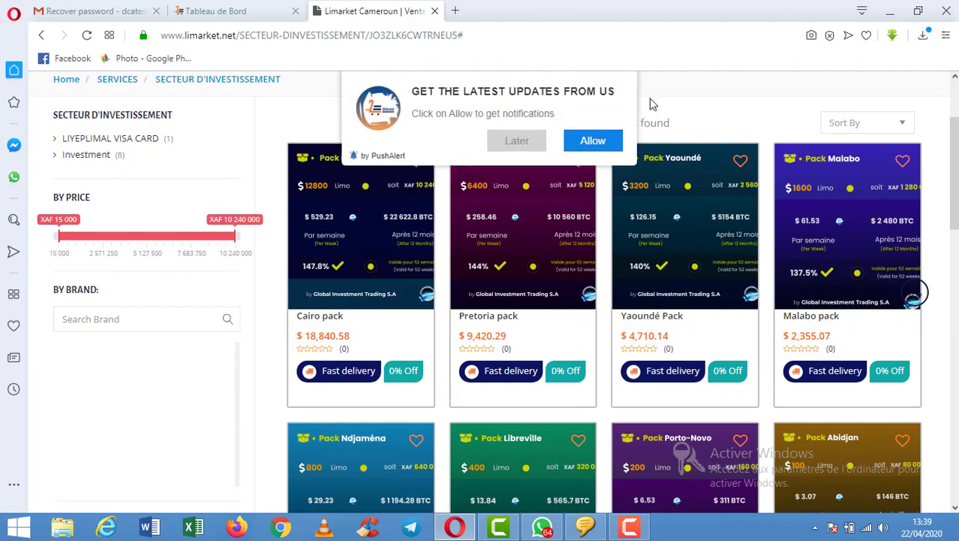
{"action": "left_click", "coordinate": [608, 148]}
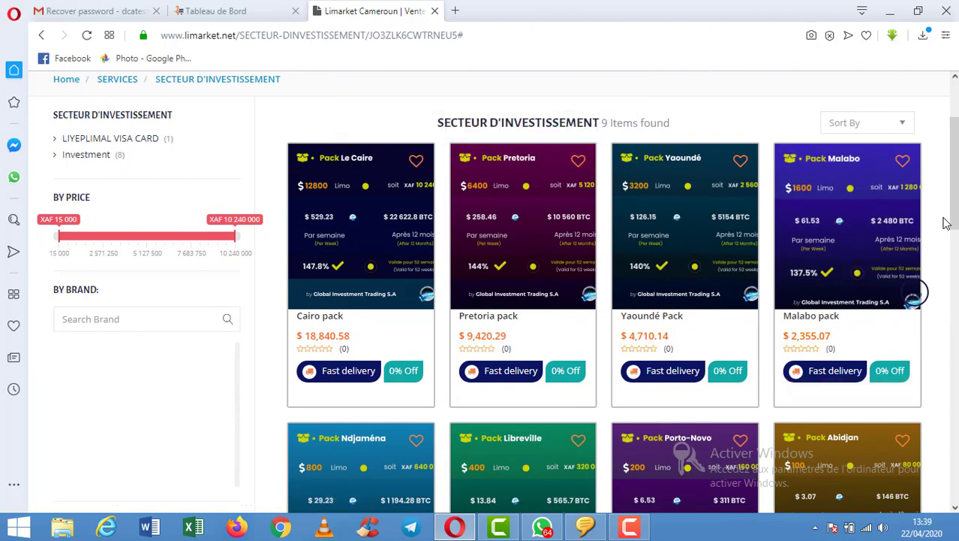
{"action": "scroll", "coordinate": [943, 226], "scroll_direction": "down", "scroll_amount": 4}
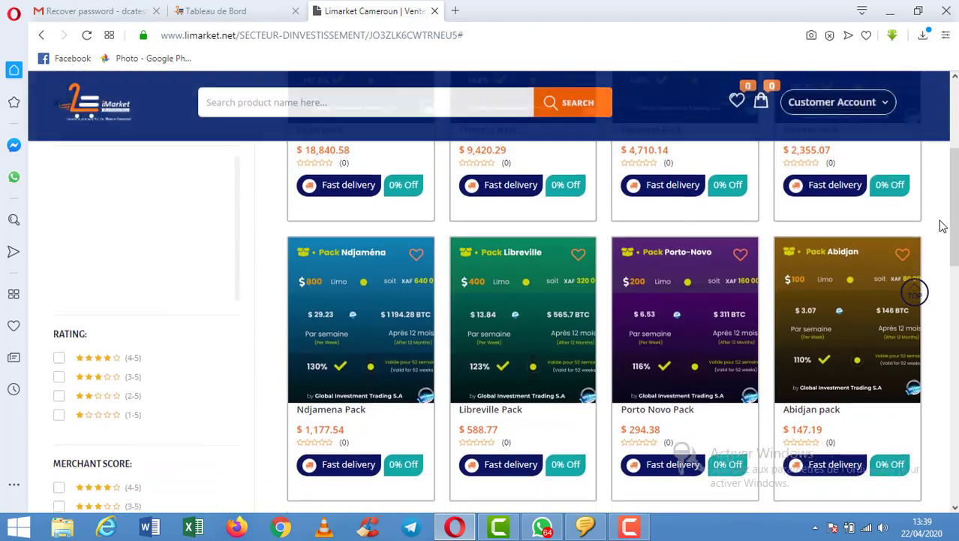
{"action": "scroll", "coordinate": [941, 221], "scroll_direction": "up", "scroll_amount": 1}
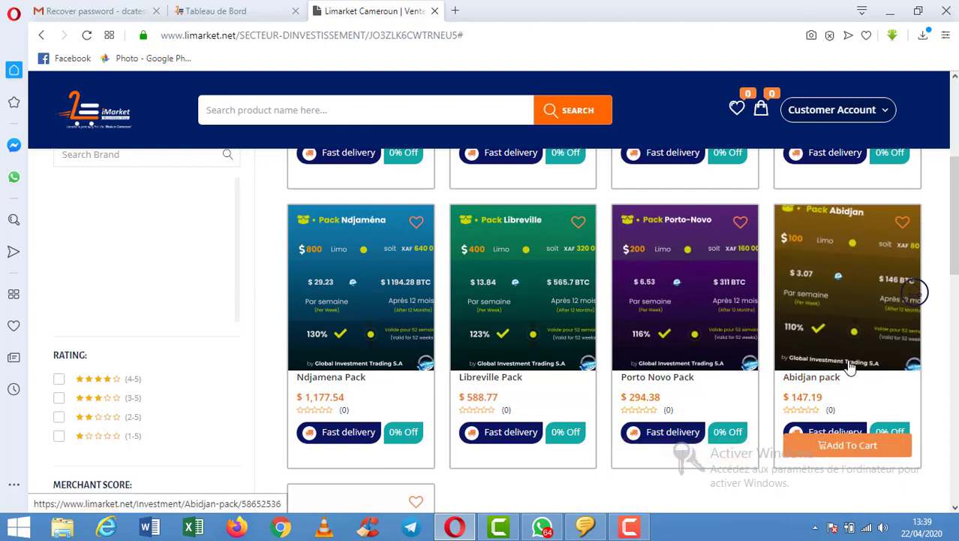
Open the Abidjan pack page and use BUY NOW to reach checkout
{"action": "left_click", "coordinate": [851, 368]}
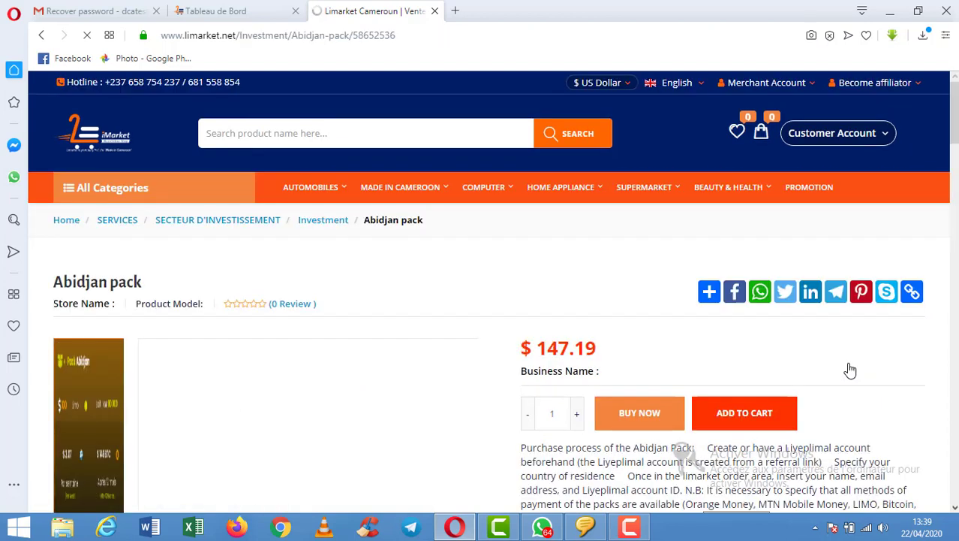
{"action": "scroll", "coordinate": [862, 370], "scroll_direction": "down", "scroll_amount": 1}
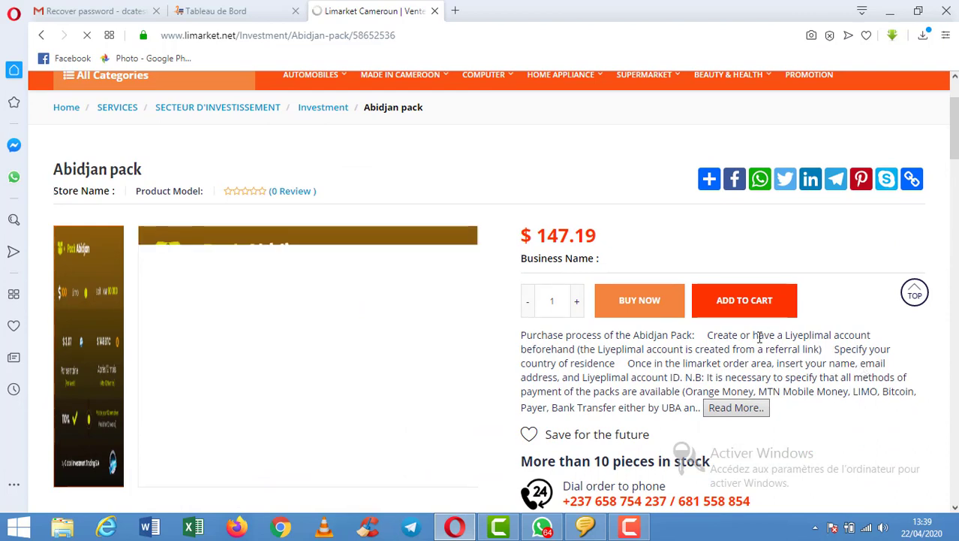
{"action": "left_click", "coordinate": [651, 312]}
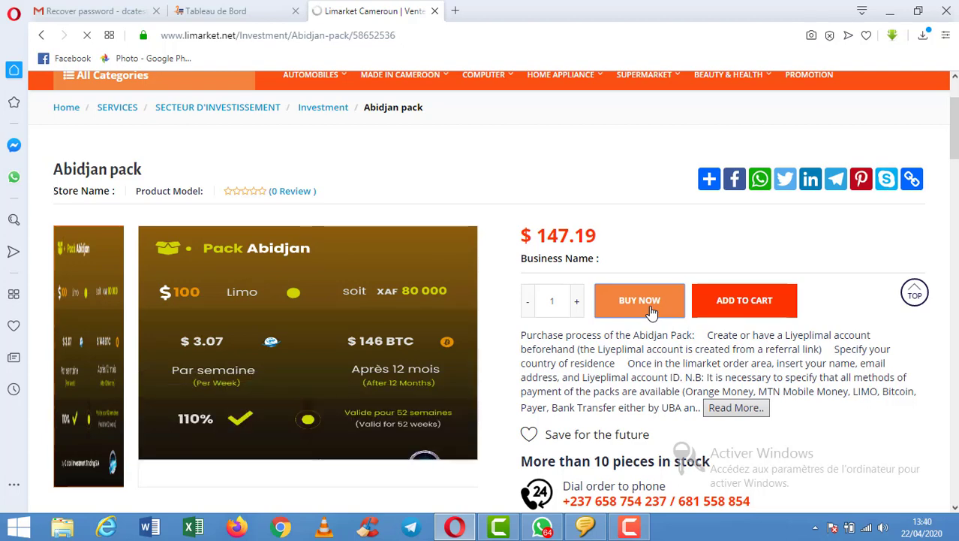
{"action": "left_click", "coordinate": [651, 312]}
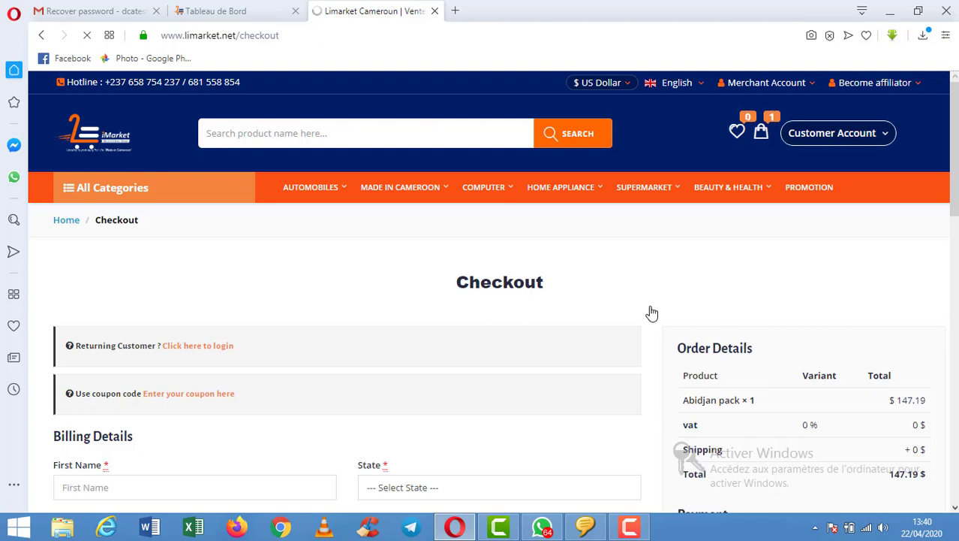
Allow the PushAlert notifications so the prompt no longer covers the checkout form
{"action": "scroll", "coordinate": [651, 312], "scroll_direction": "down", "scroll_amount": 2}
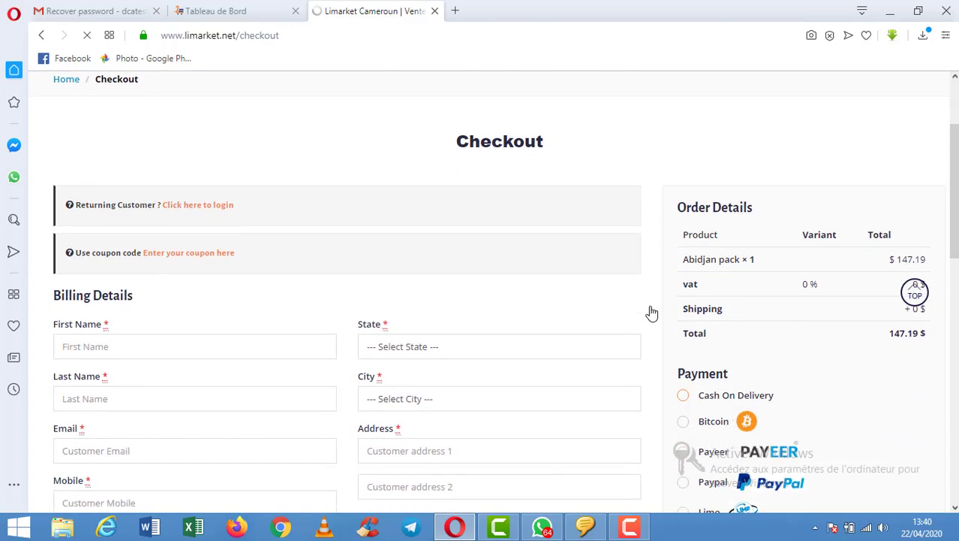
{"action": "scroll", "coordinate": [652, 312], "scroll_direction": "down", "scroll_amount": 3}
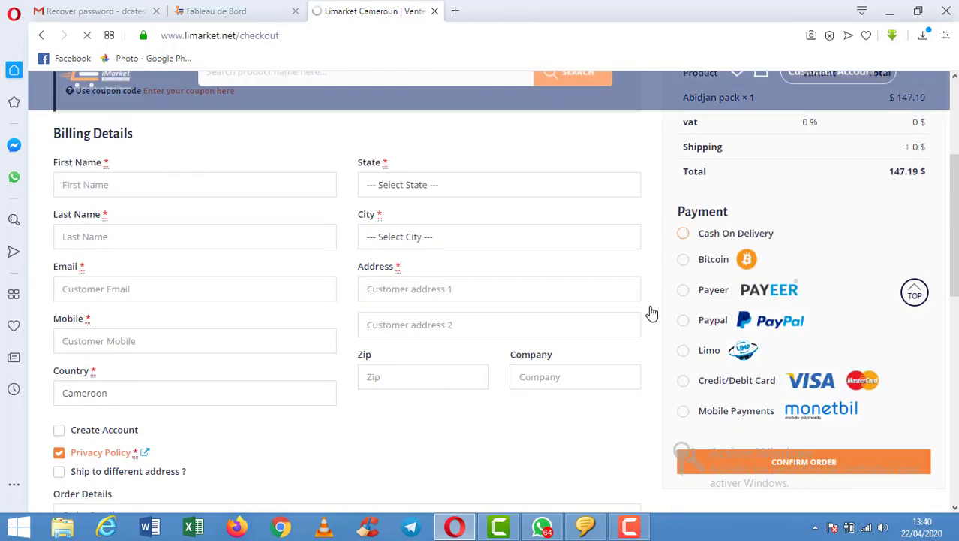
{"action": "scroll", "coordinate": [652, 312], "scroll_direction": "up", "scroll_amount": 1}
{"action": "scroll", "coordinate": [652, 312], "scroll_direction": "up", "scroll_amount": 1}
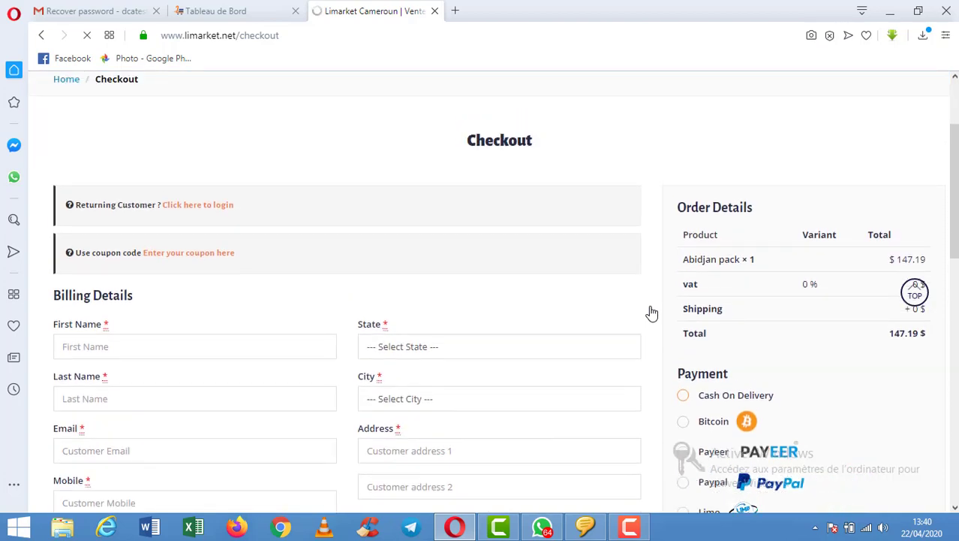
{"action": "scroll", "coordinate": [652, 312], "scroll_direction": "down", "scroll_amount": 2}
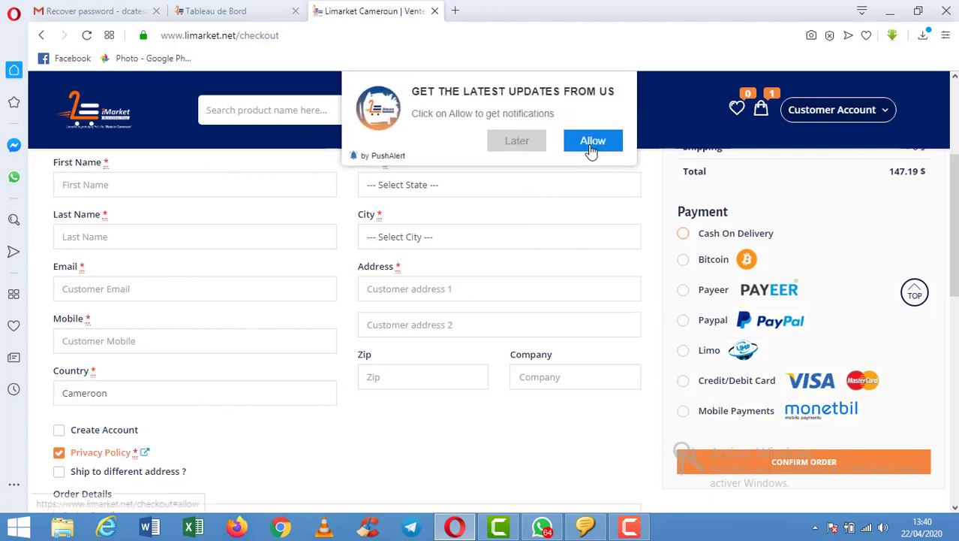
{"action": "left_click", "coordinate": [592, 148]}
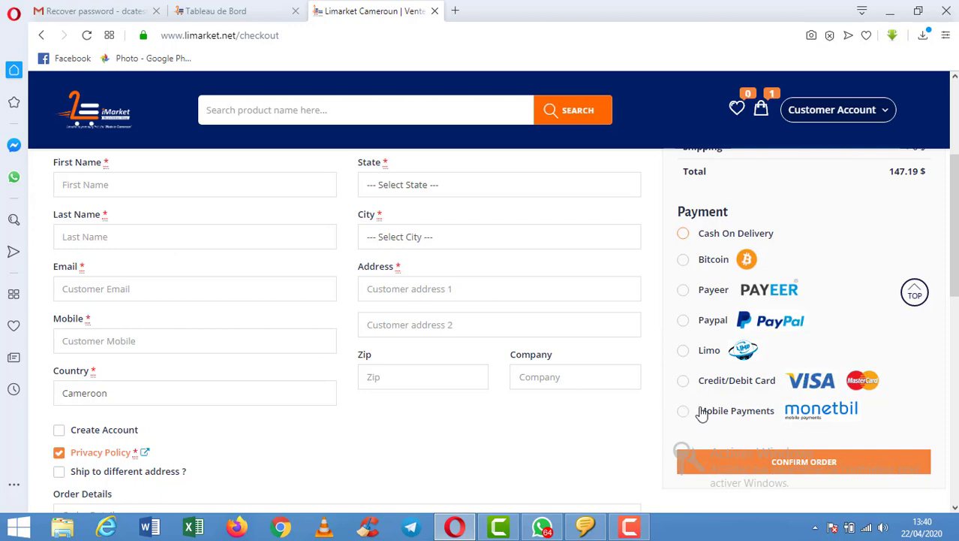
{"action": "scroll", "coordinate": [568, 455], "scroll_direction": "up", "scroll_amount": 3}
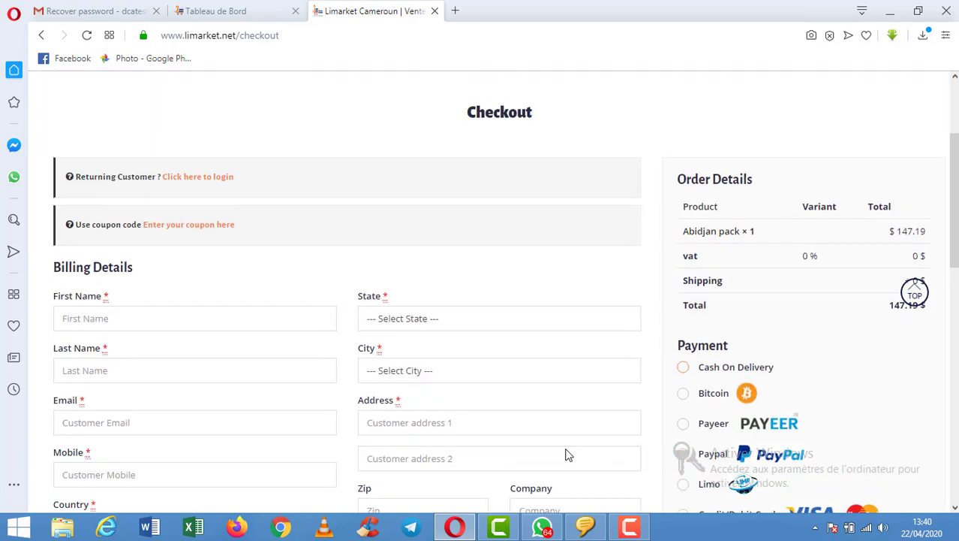
{"action": "scroll", "coordinate": [568, 455], "scroll_direction": "down", "scroll_amount": 3}
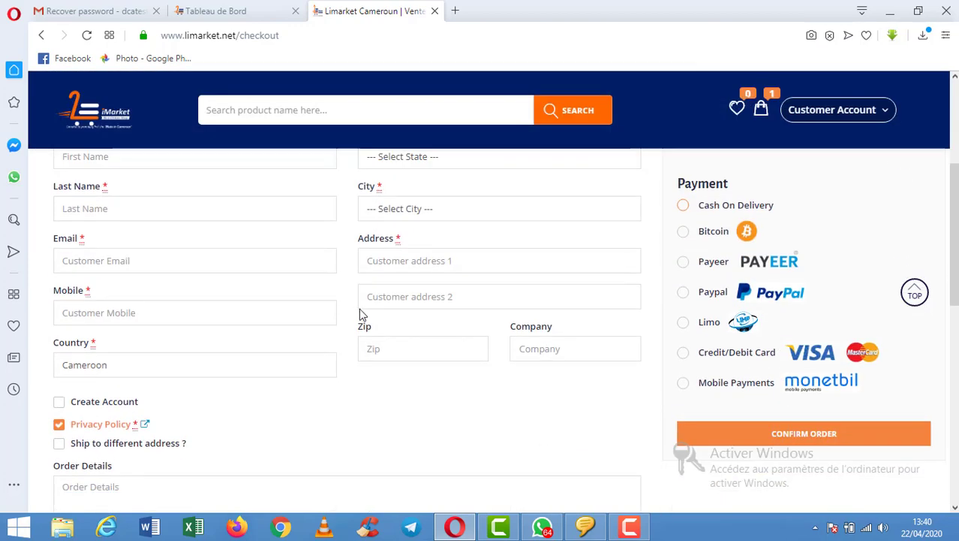
{"action": "scroll", "coordinate": [471, 349], "scroll_direction": "up", "scroll_amount": 1}
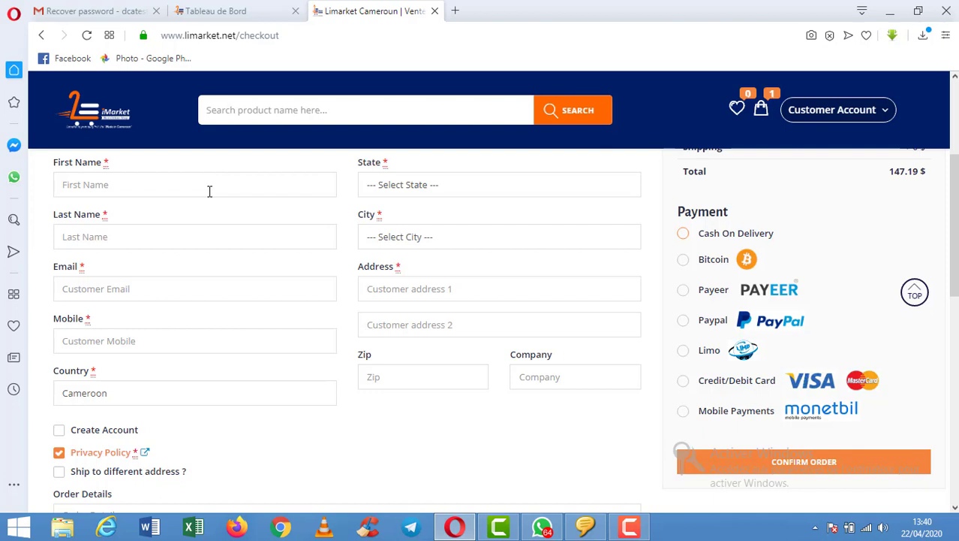
{"action": "left_click", "coordinate": [209, 188]}
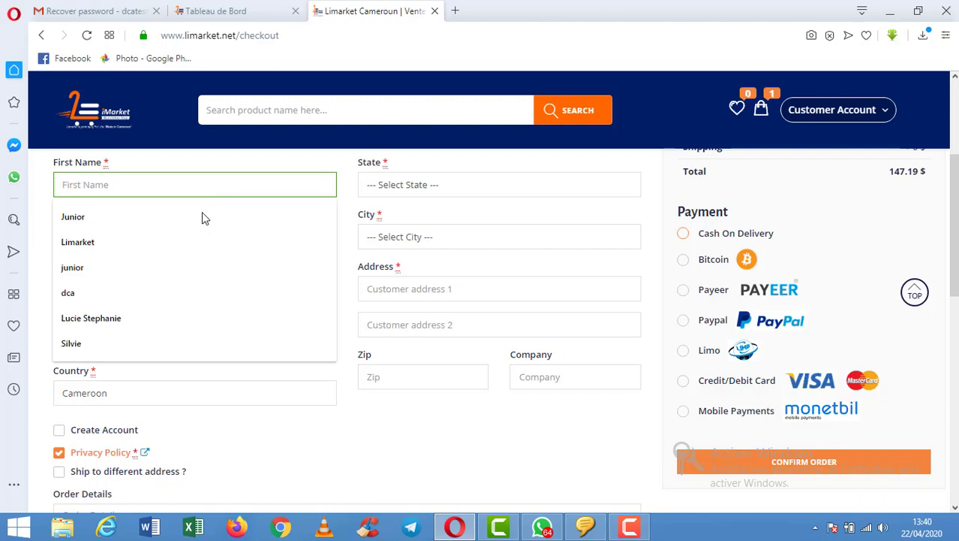
Fill first and last name from autofill suggestions and enter the customer's email address
{"action": "left_click", "coordinate": [203, 216]}
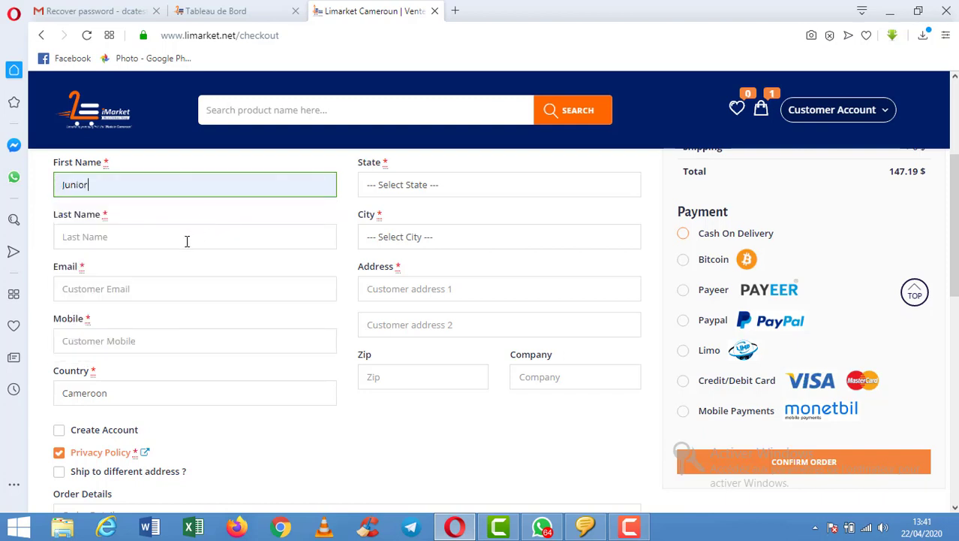
{"action": "left_click", "coordinate": [186, 241]}
{"action": "left_click", "coordinate": [181, 266]}
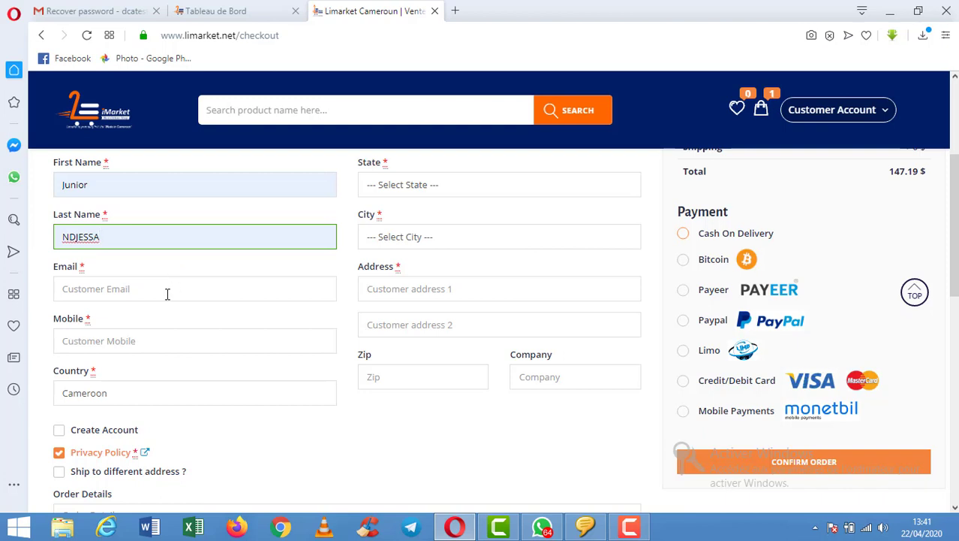
{"action": "left_click", "coordinate": [168, 294]}
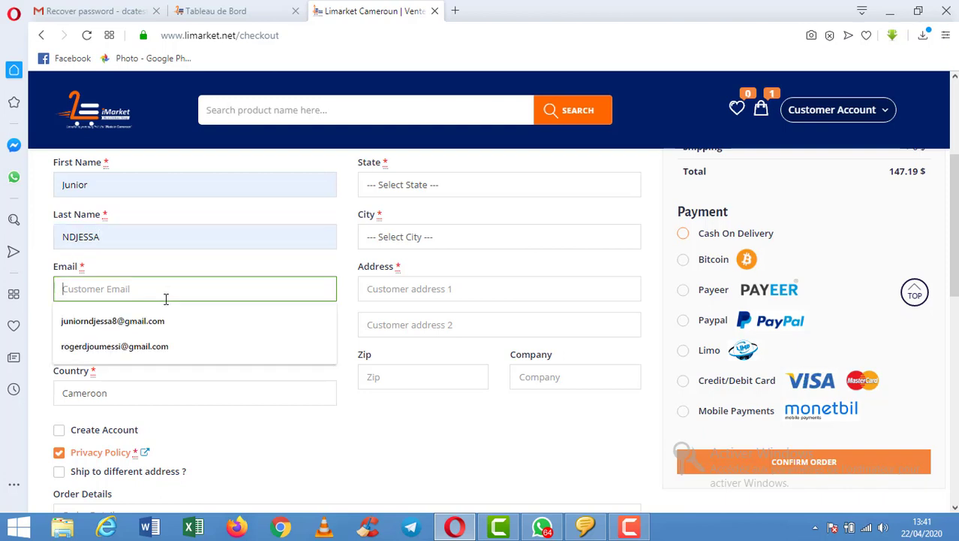
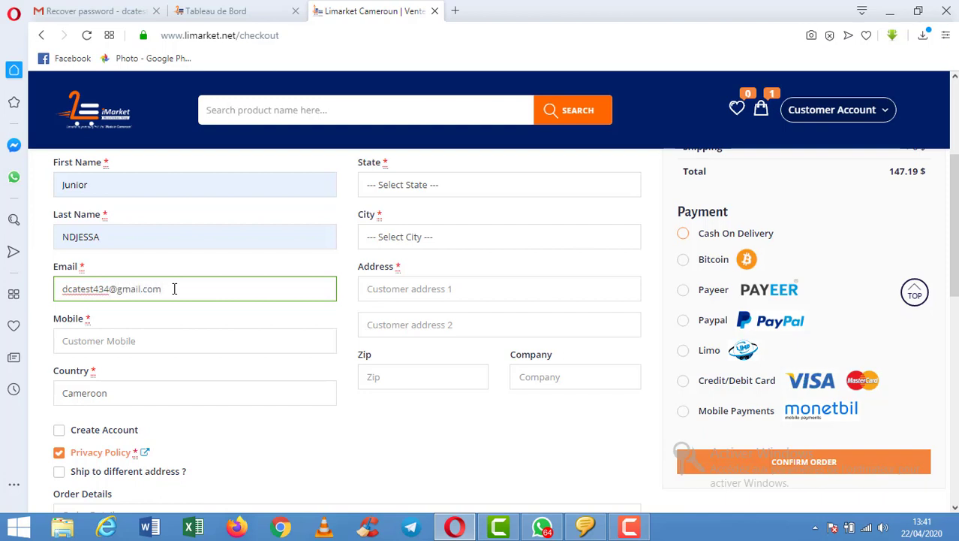
Enter the customer's mobile number, correcting a mistyped digit
{"action": "key", "text": "Tab"}
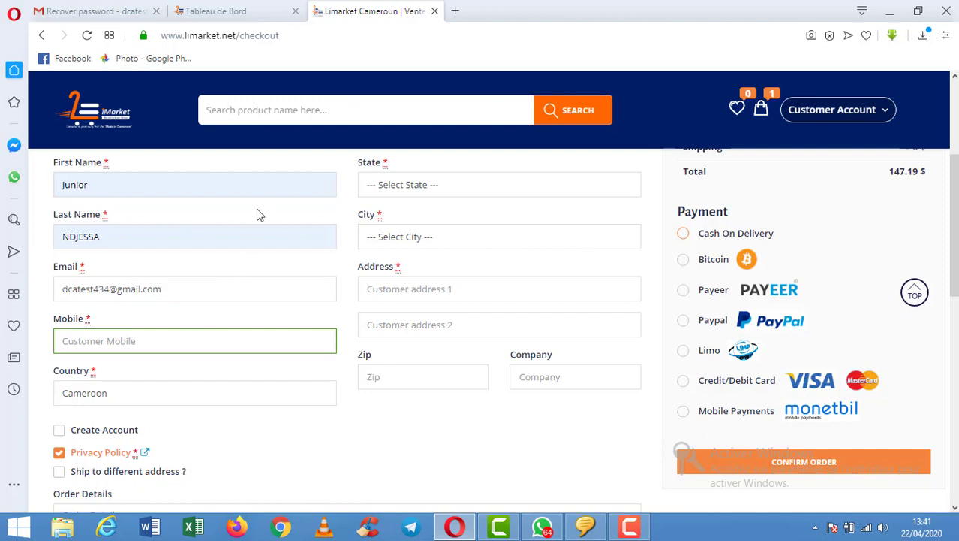
{"action": "key", "text": "Tab"}
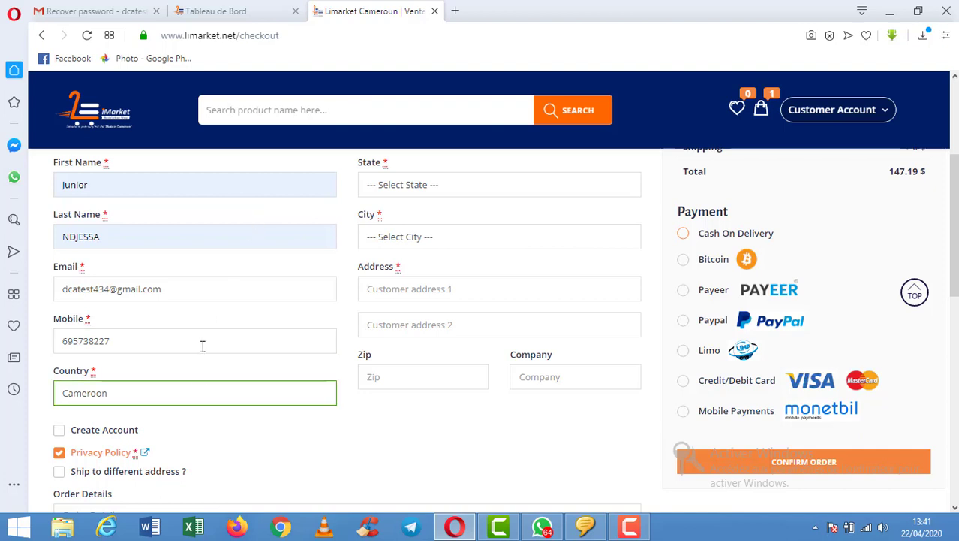
{"action": "left_click", "coordinate": [194, 393]}
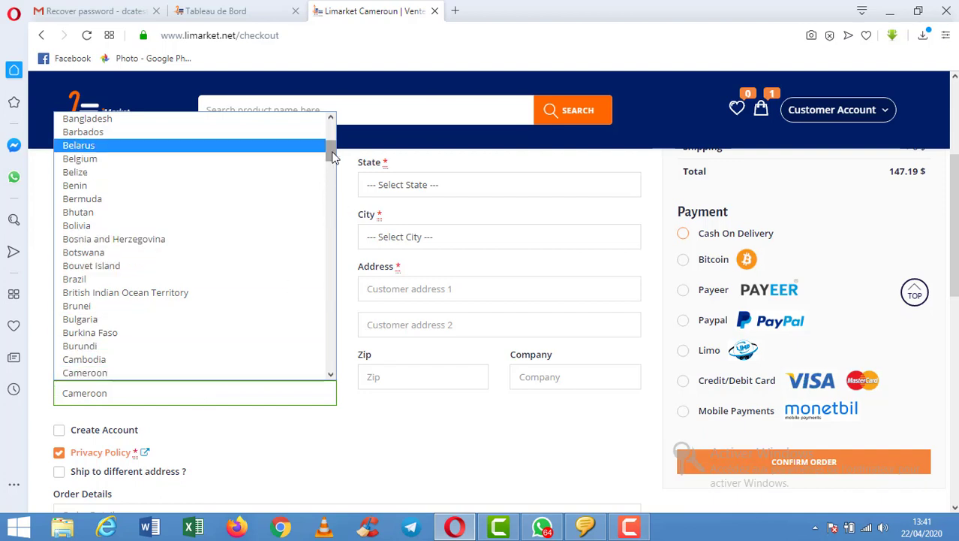
Close the country list, keeping Cameroon as the billing country
{"action": "left_click_drag", "start_coordinate": [333, 158], "coordinate": [332, 133]}
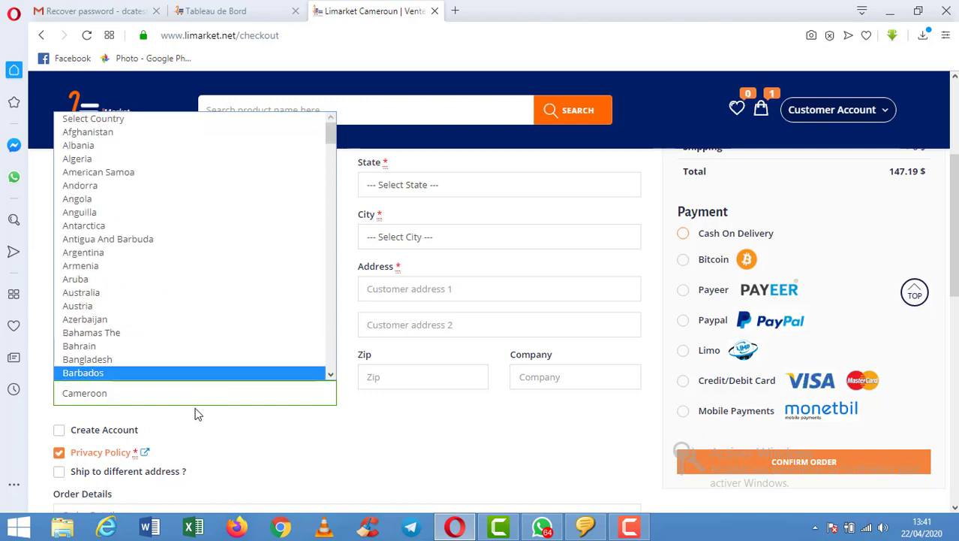
{"action": "left_click", "coordinate": [223, 427]}
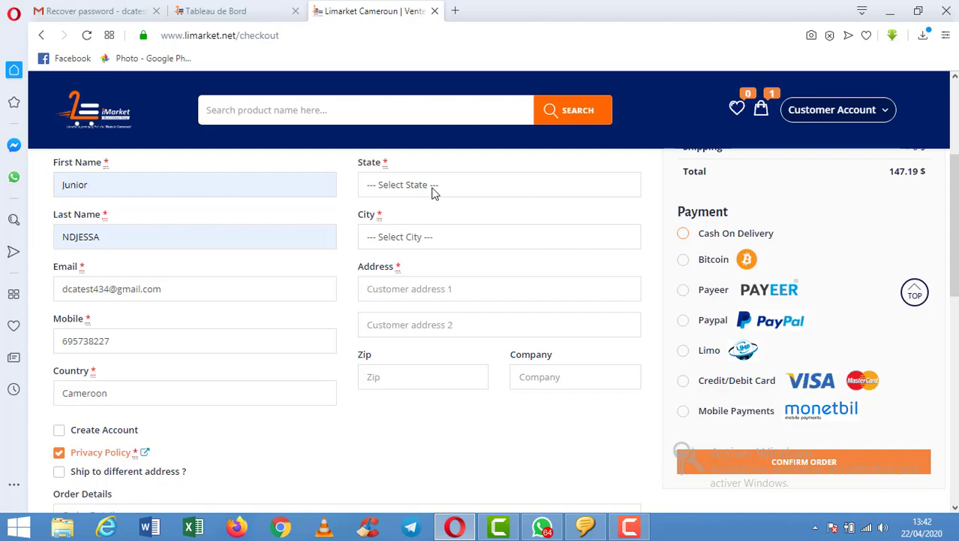
Set the state to Littoral and the city to Bonamoussadi-Sable
{"action": "left_click", "coordinate": [433, 193]}
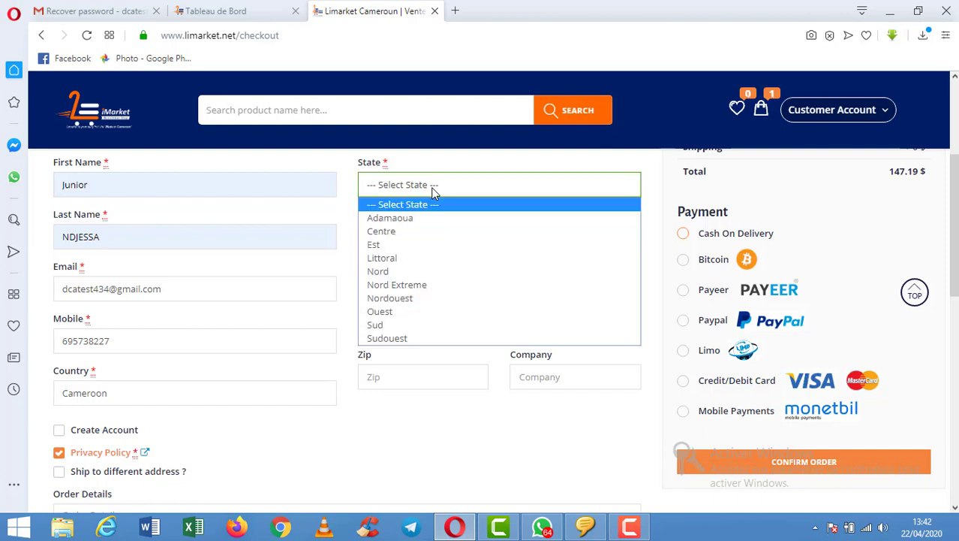
{"action": "left_click", "coordinate": [426, 262]}
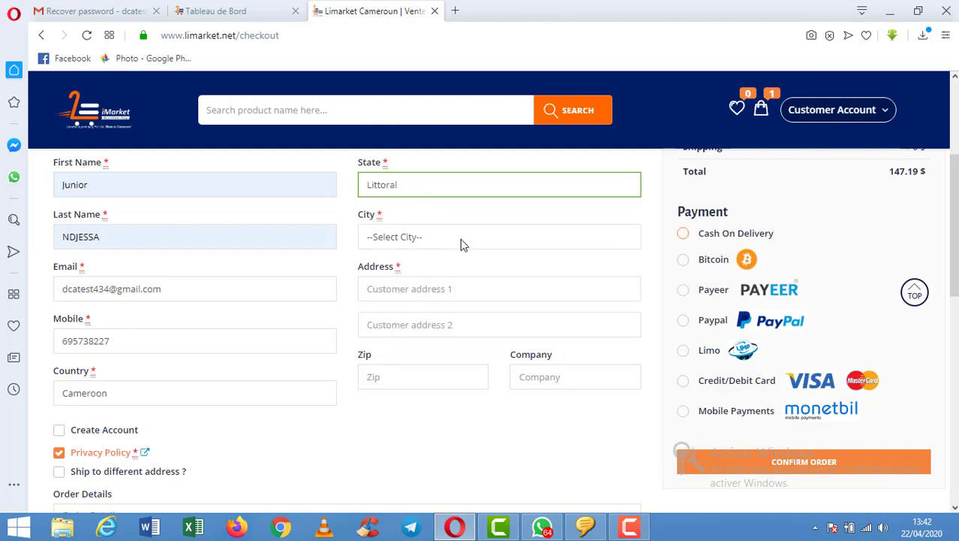
{"action": "left_click", "coordinate": [463, 243]}
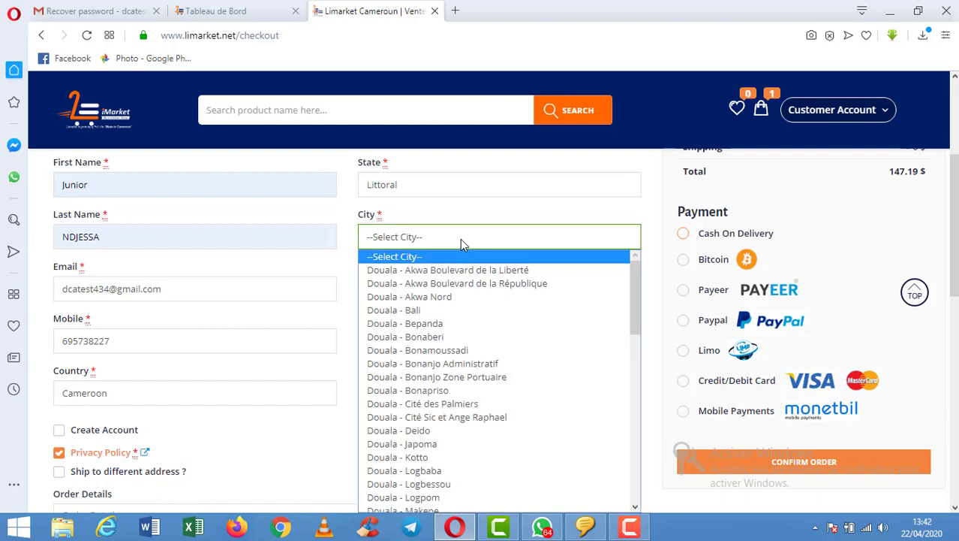
{"action": "type", "text": "ble"}
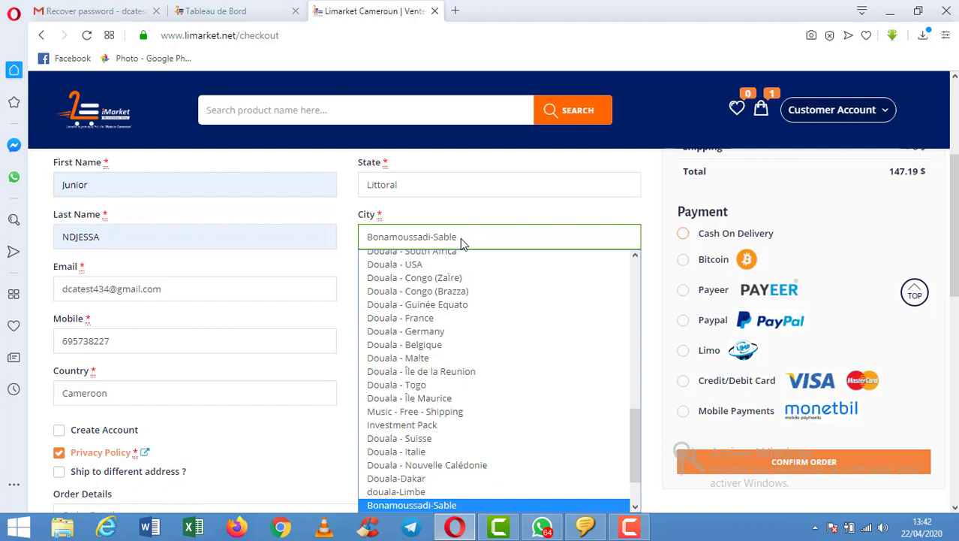
{"action": "key", "text": "Return"}
Enter the customer's street address in Address 1, fixing the typos
{"action": "left_click", "coordinate": [460, 291]}
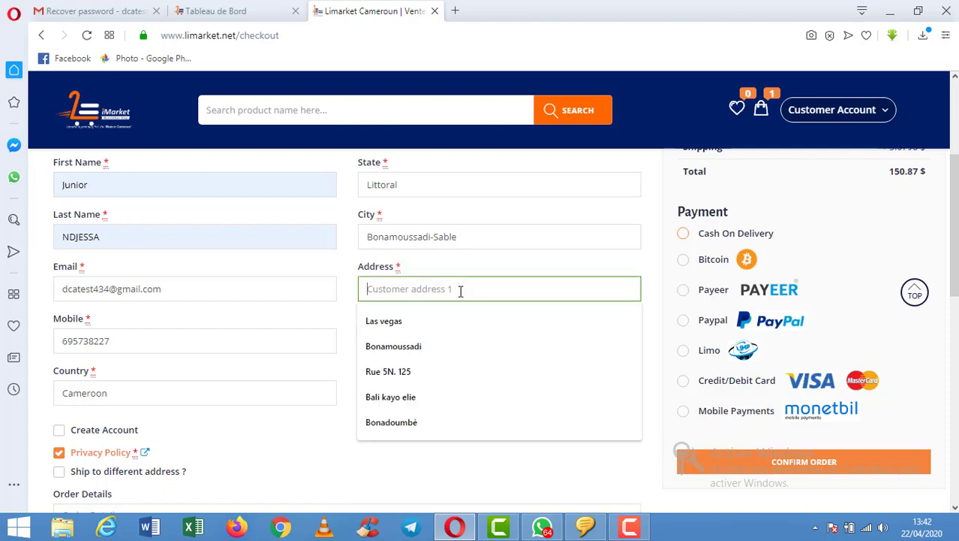
{"action": "type", "text": "5N"}
{"action": "key", "text": "BackSpace"}
{"action": "key", "text": "BackSpace"}
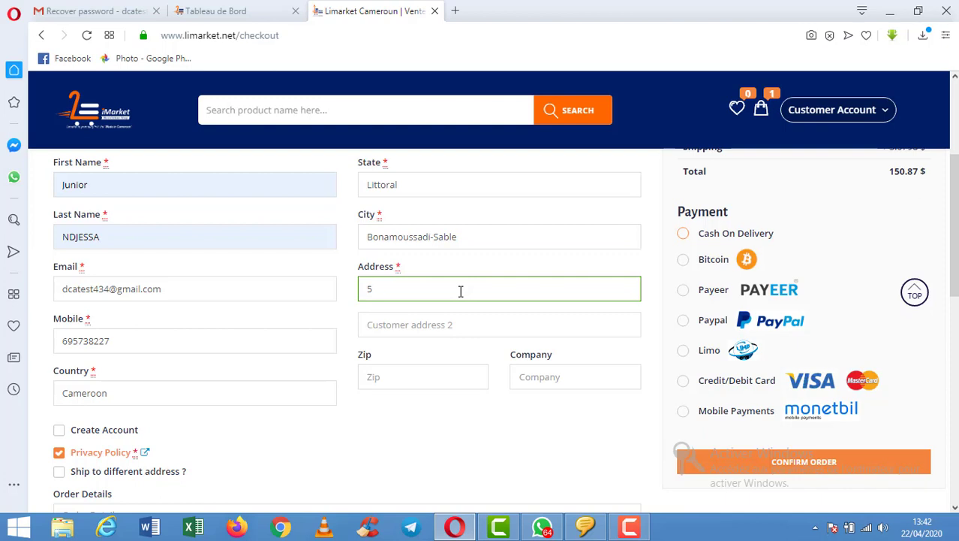
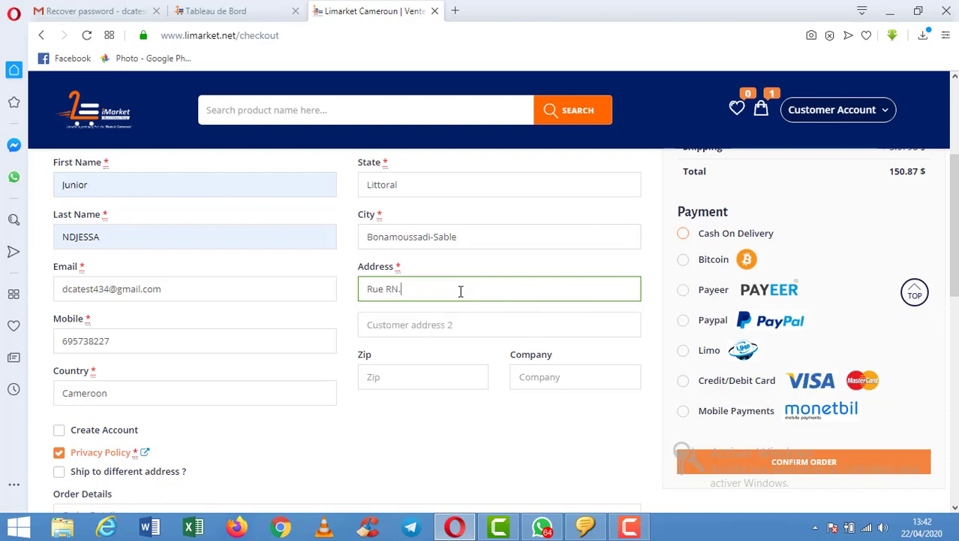
{"action": "key", "text": "Left"}
{"action": "key", "text": "Left"}
{"action": "key", "text": "Left"}
{"action": "key", "text": "Left"}
{"action": "key", "text": "Left"}
{"action": "key", "text": "Left"}
{"action": "key", "text": "BackSpace"}
{"action": "type", "text": "5"}
{"action": "key", "text": "Right"}
{"action": "key", "text": "Right"}
{"action": "key", "text": "Right"}
{"action": "key", "text": "Right"}
{"action": "key", "text": "Right"}
{"action": "key", "text": "Right"}
Autofill Company as Global Investment Trading, re-tick Privacy Policy, and add a reference code in Order Details
{"action": "left_click", "coordinate": [532, 385]}
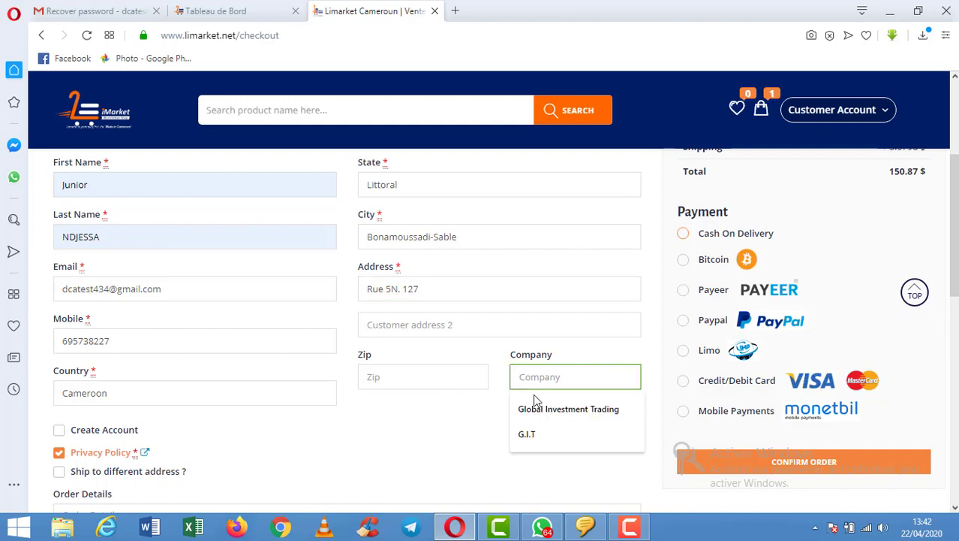
{"action": "left_click", "coordinate": [539, 411]}
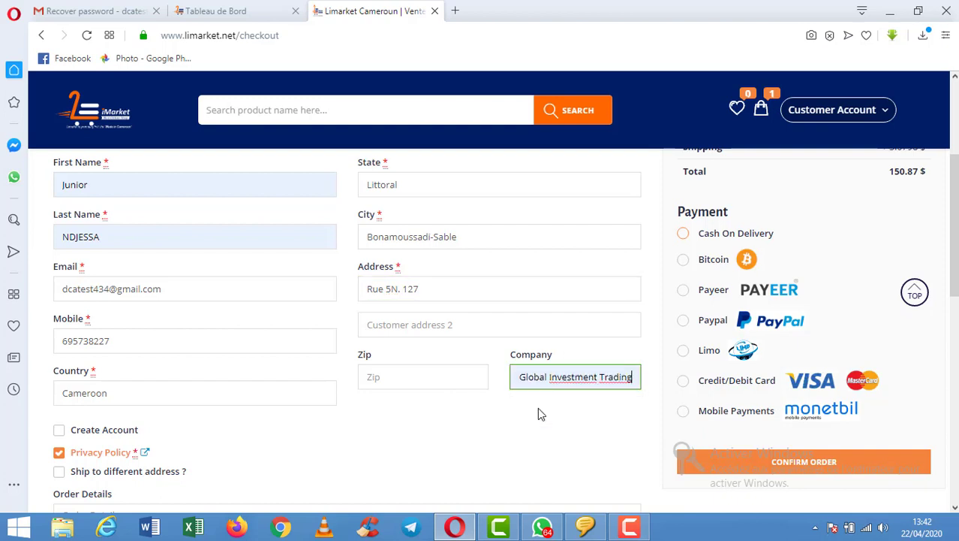
{"action": "scroll", "coordinate": [462, 434], "scroll_direction": "down", "scroll_amount": 1}
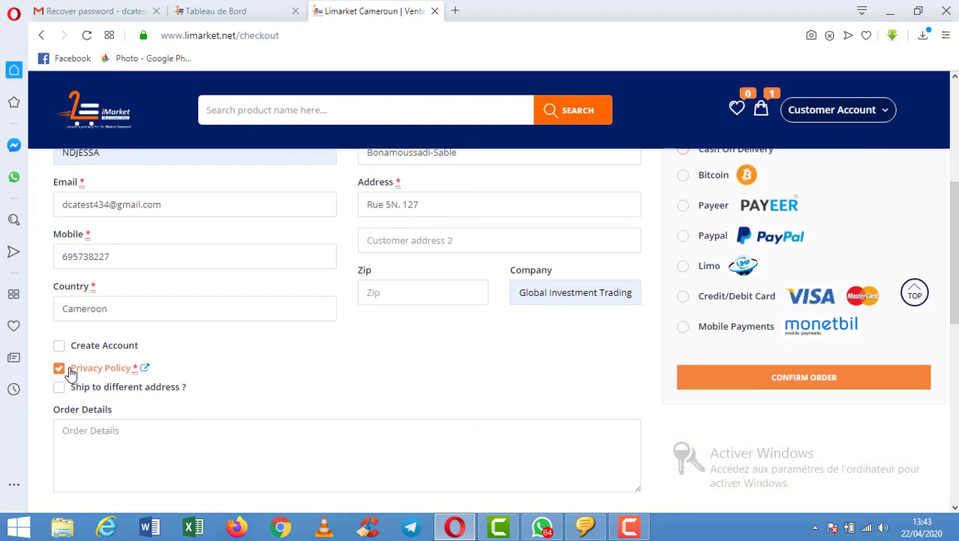
{"action": "left_click", "coordinate": [67, 367]}
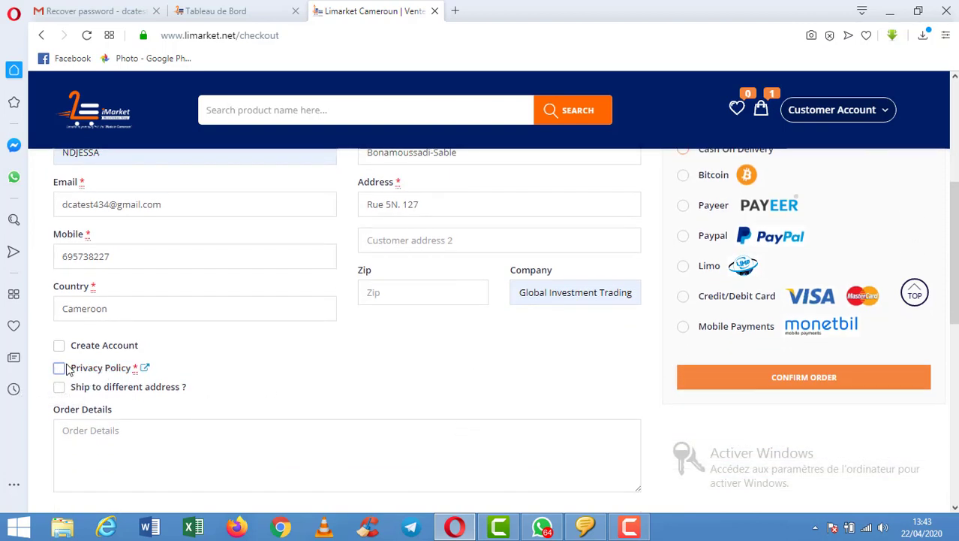
{"action": "left_click", "coordinate": [60, 369]}
{"action": "left_click", "coordinate": [184, 435]}
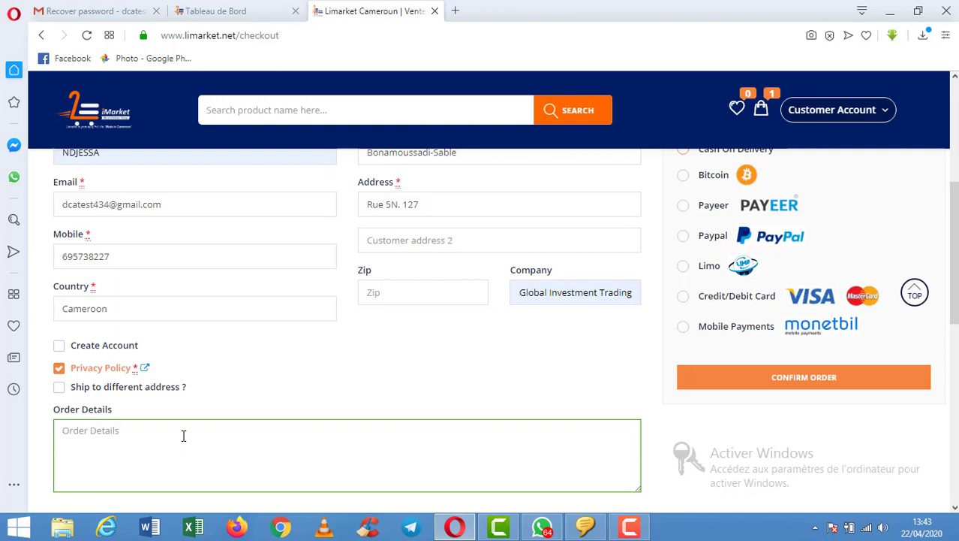
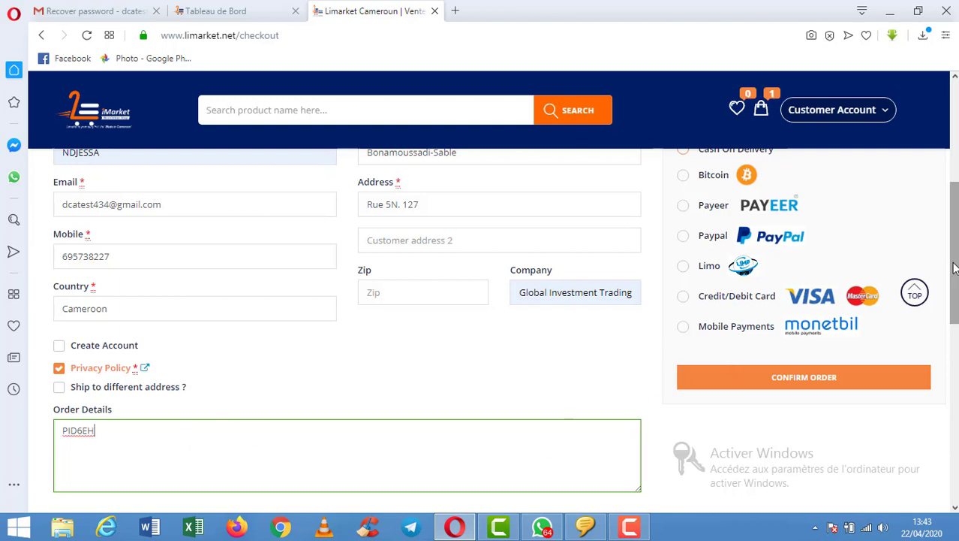
{"action": "scroll", "coordinate": [954, 264], "scroll_direction": "up", "scroll_amount": 1}
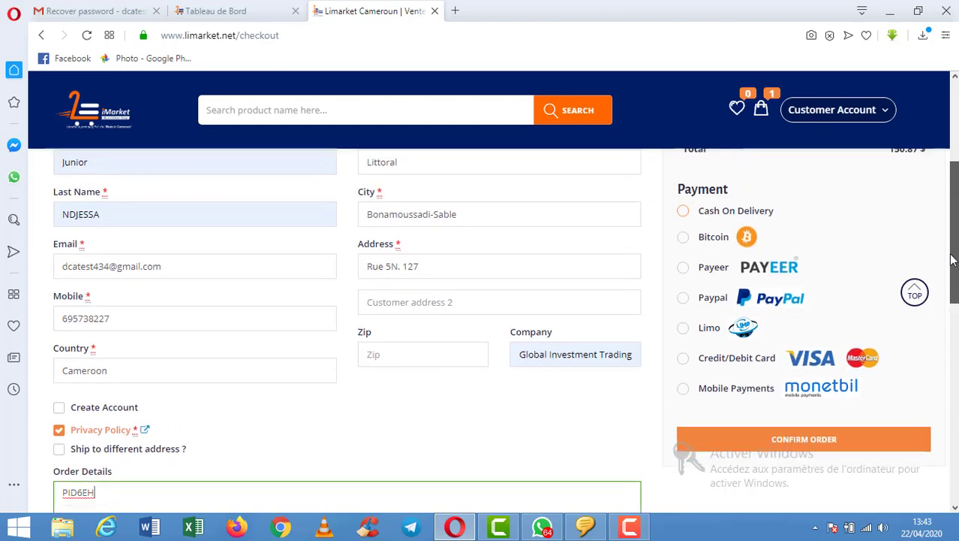
{"action": "scroll", "coordinate": [951, 259], "scroll_direction": "down", "scroll_amount": 1}
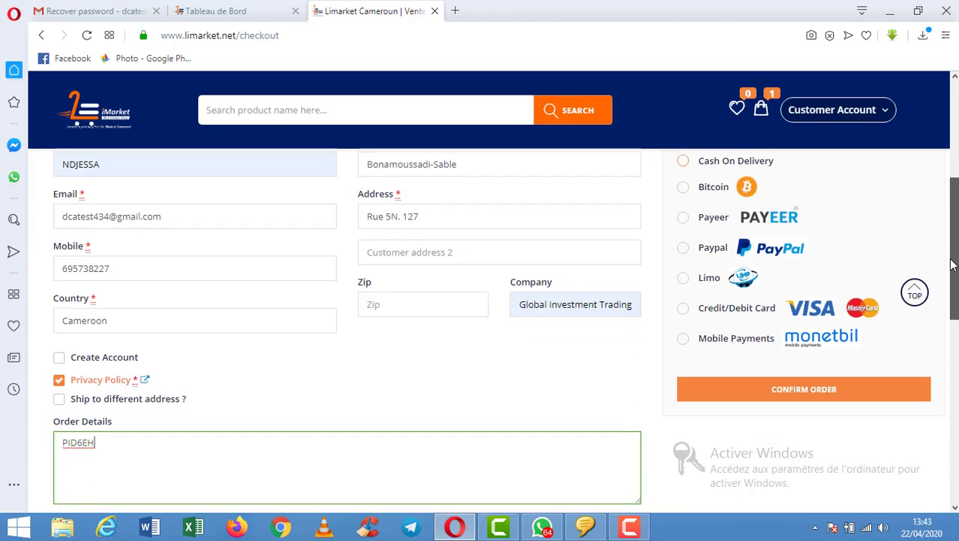
{"action": "scroll", "coordinate": [952, 264], "scroll_direction": "up", "scroll_amount": 1}
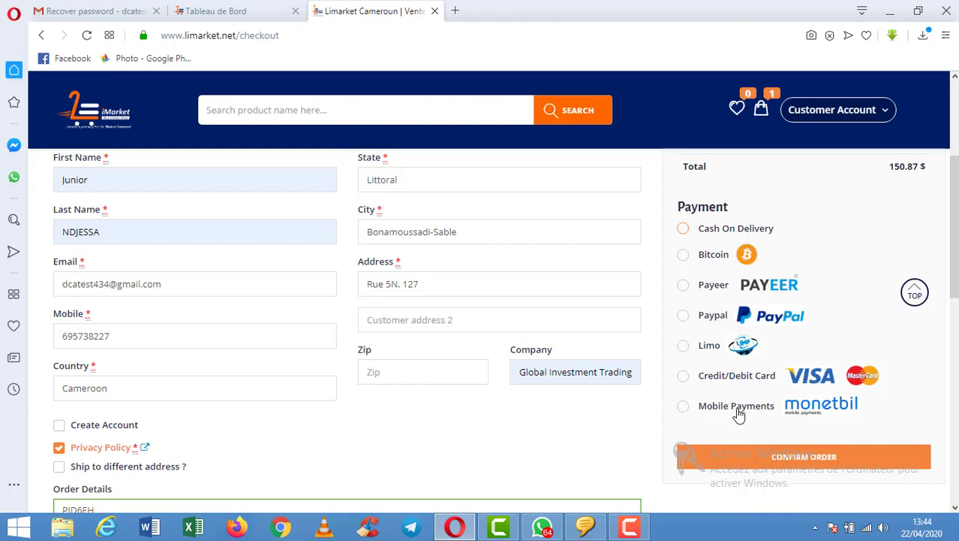
Choose Limo as the payment method and confirm the order
{"action": "left_click", "coordinate": [683, 348]}
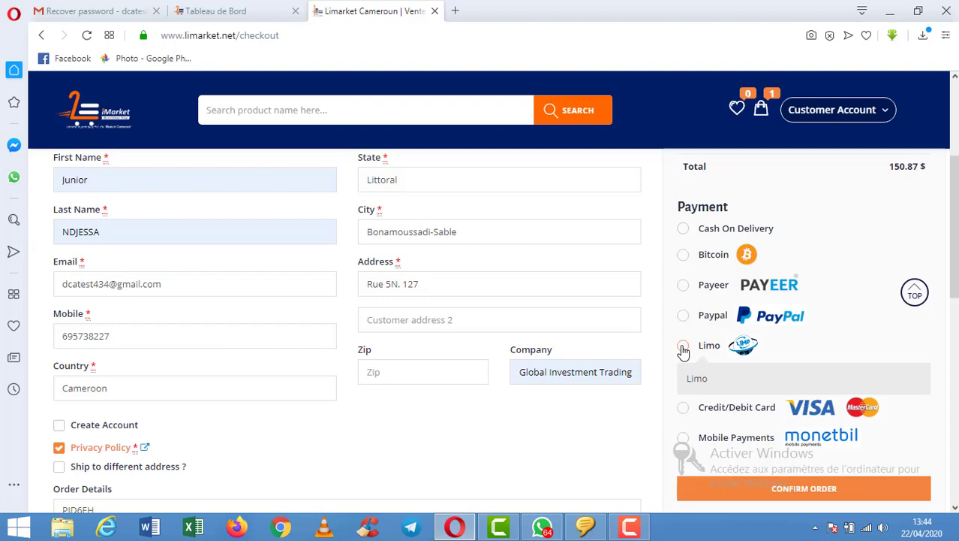
{"action": "left_click", "coordinate": [770, 489]}
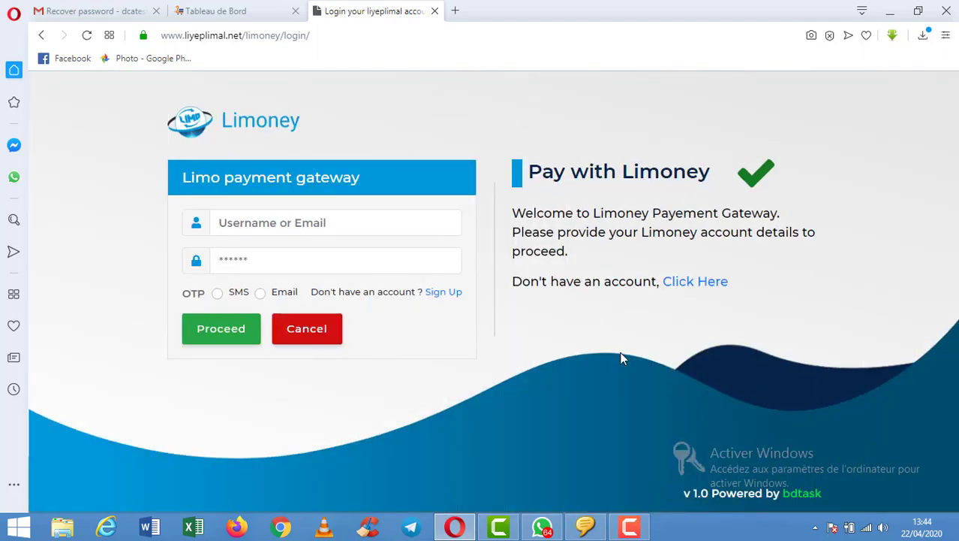
Log in with the saved account username and password, Email chosen for the OTP, and proceed
{"action": "left_click", "coordinate": [367, 224]}
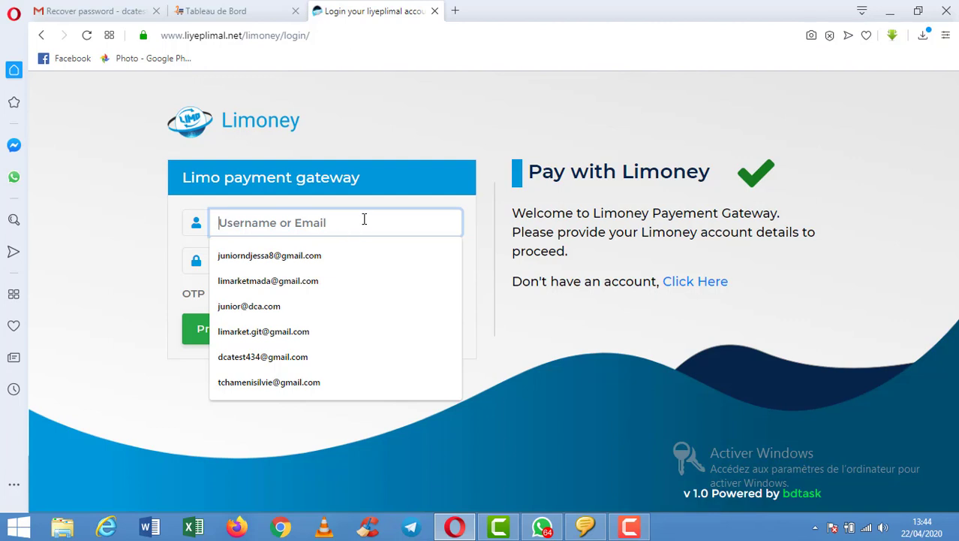
{"action": "type", "text": "UNIK"}
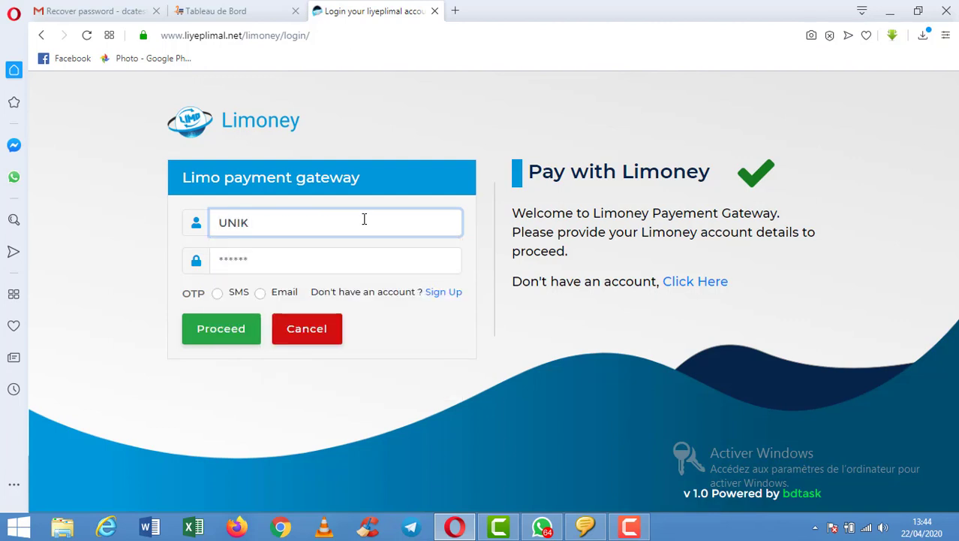
{"action": "left_click", "coordinate": [317, 268]}
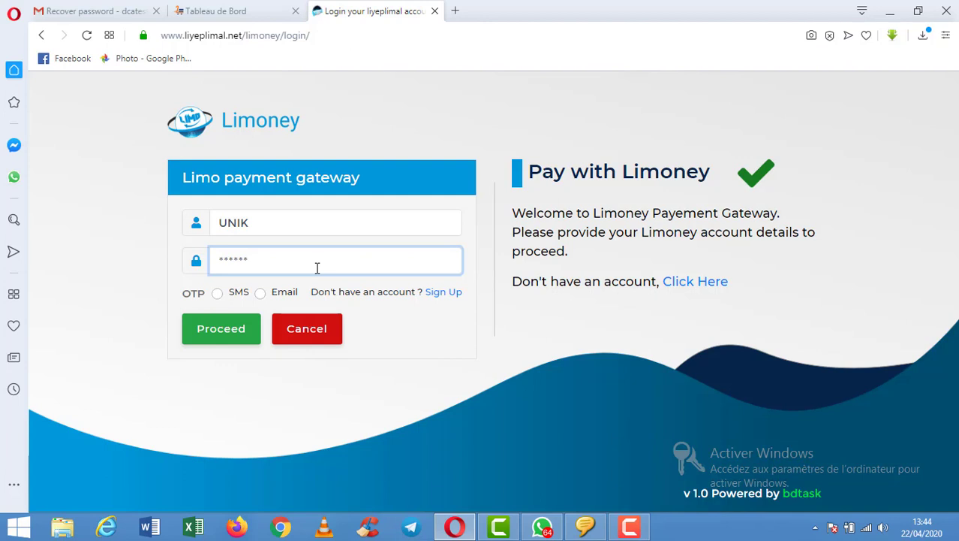
{"action": "type", "text": "**********"}
{"action": "left_click", "coordinate": [260, 293]}
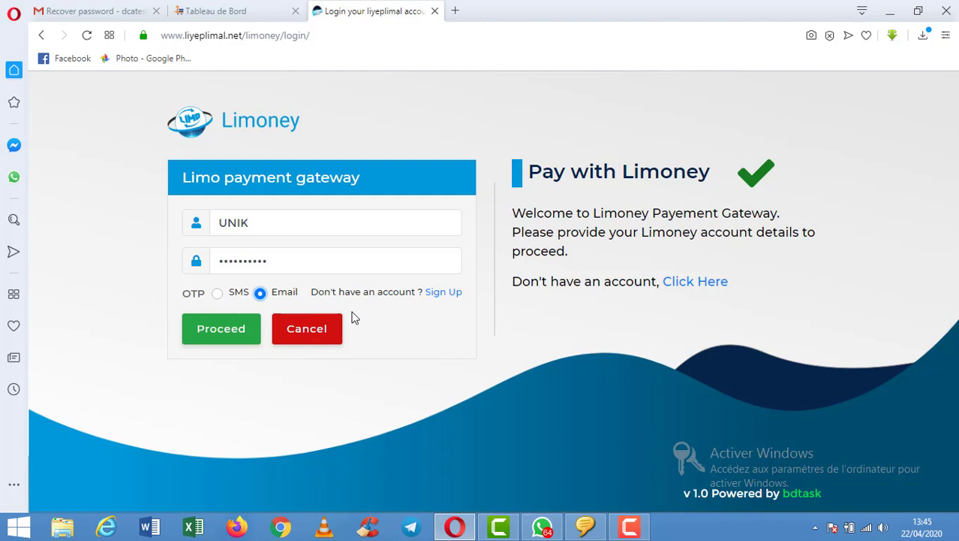
{"action": "left_click", "coordinate": [229, 335]}
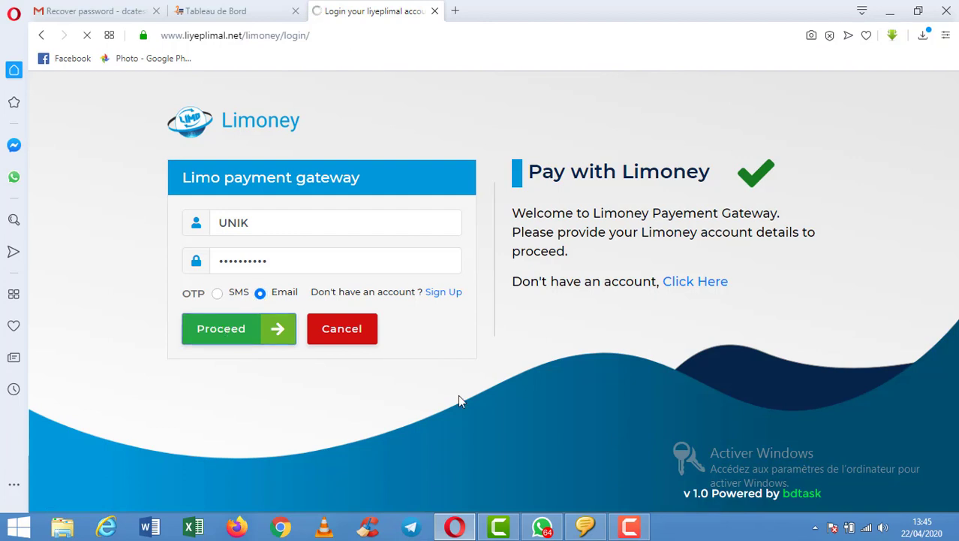
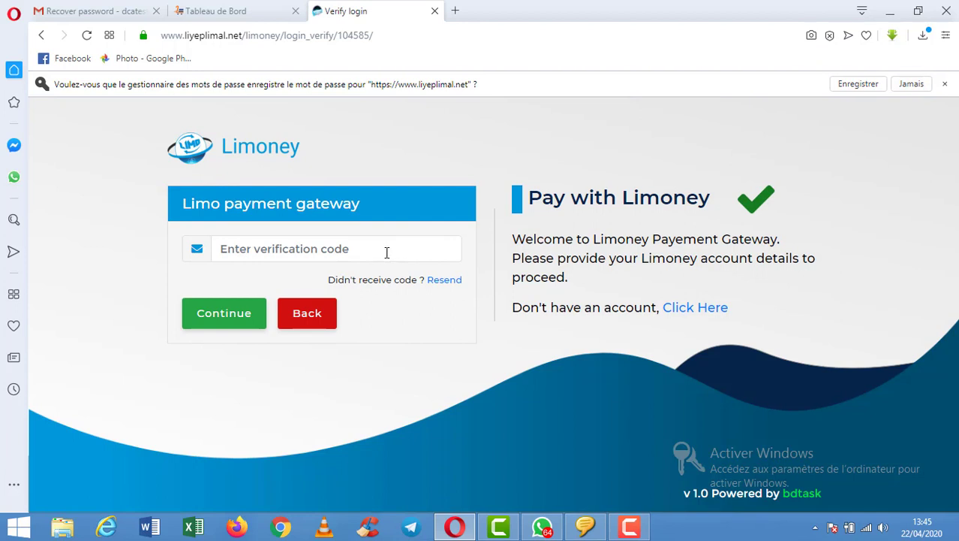
{"action": "left_click", "coordinate": [387, 252]}
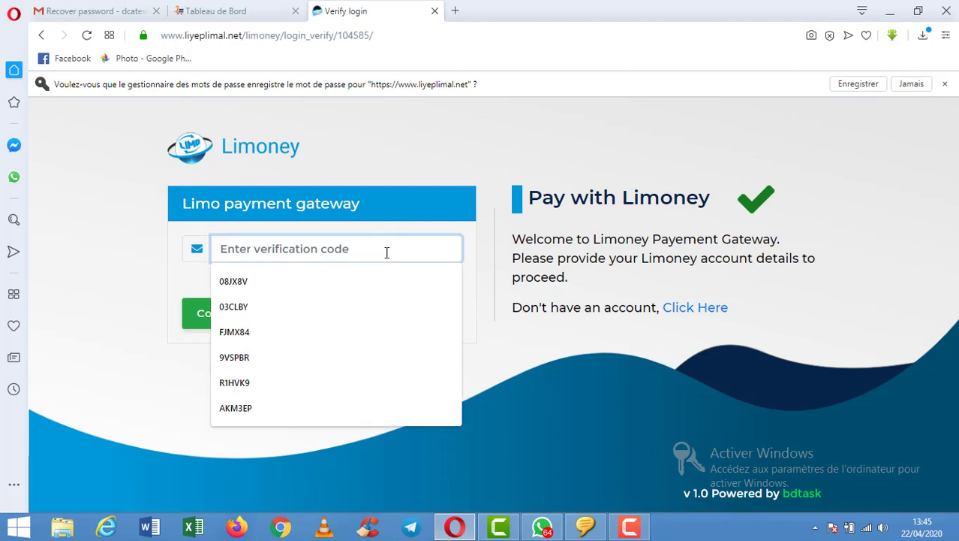
{"action": "left_click", "coordinate": [156, 263]}
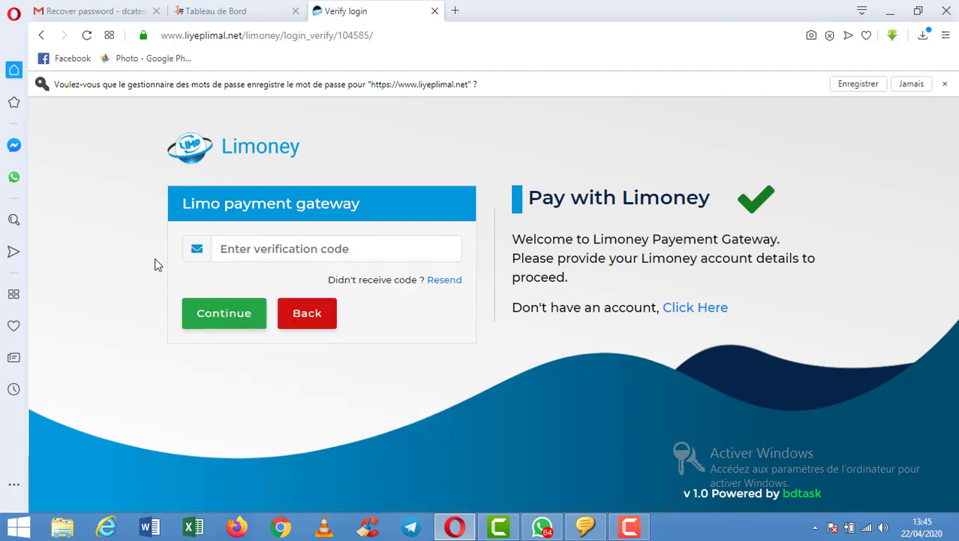
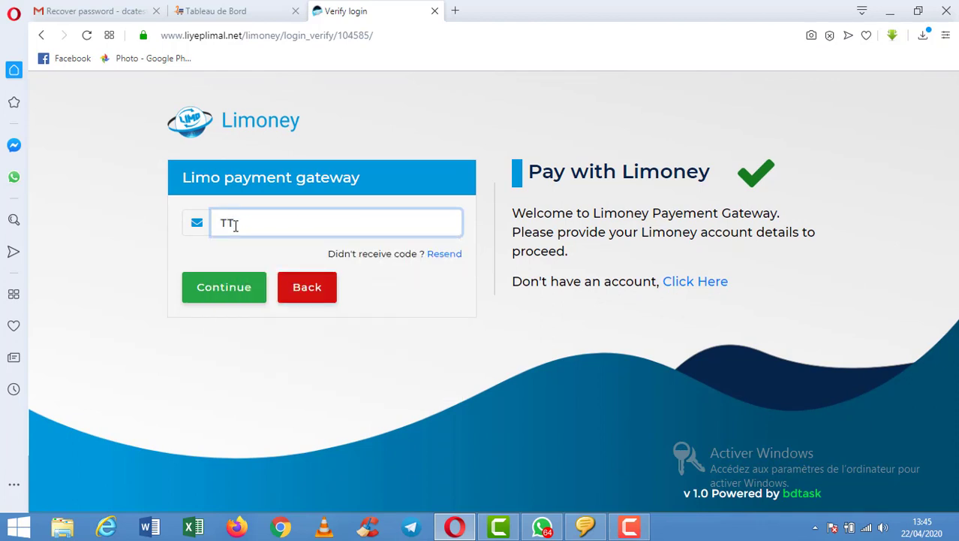
Enter the emailed verification code and continue to the limarket order checkout page
{"action": "left_click", "coordinate": [234, 298]}
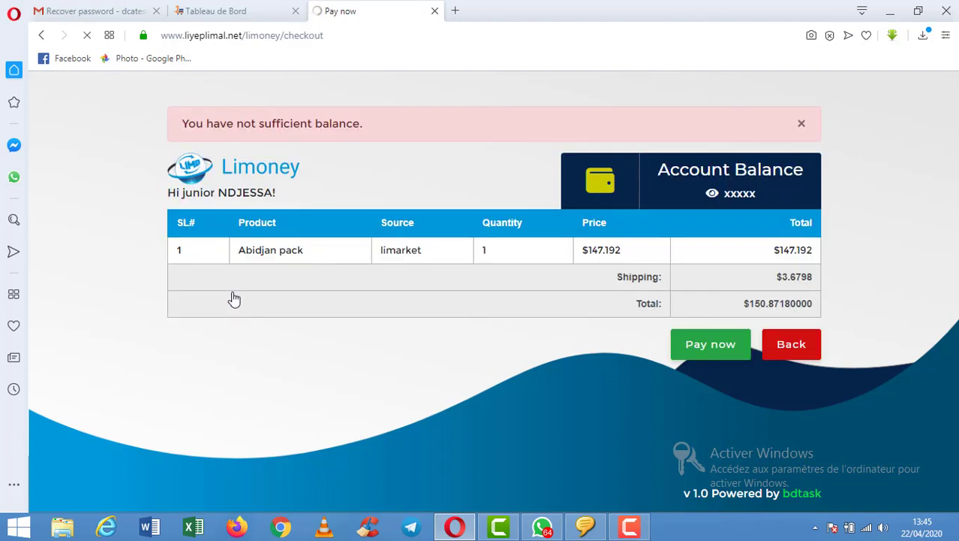